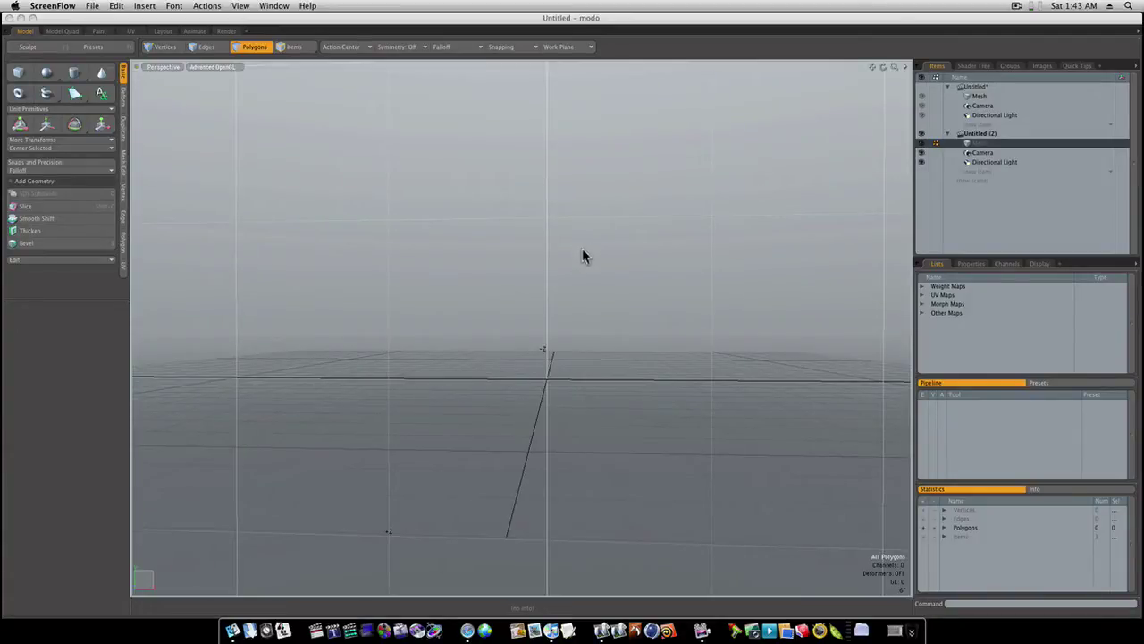
# - Bring modo forward and activate the Sphere primitive tool (Globe, 16 sides, 12 segments)
pyautogui.click(45, 77)
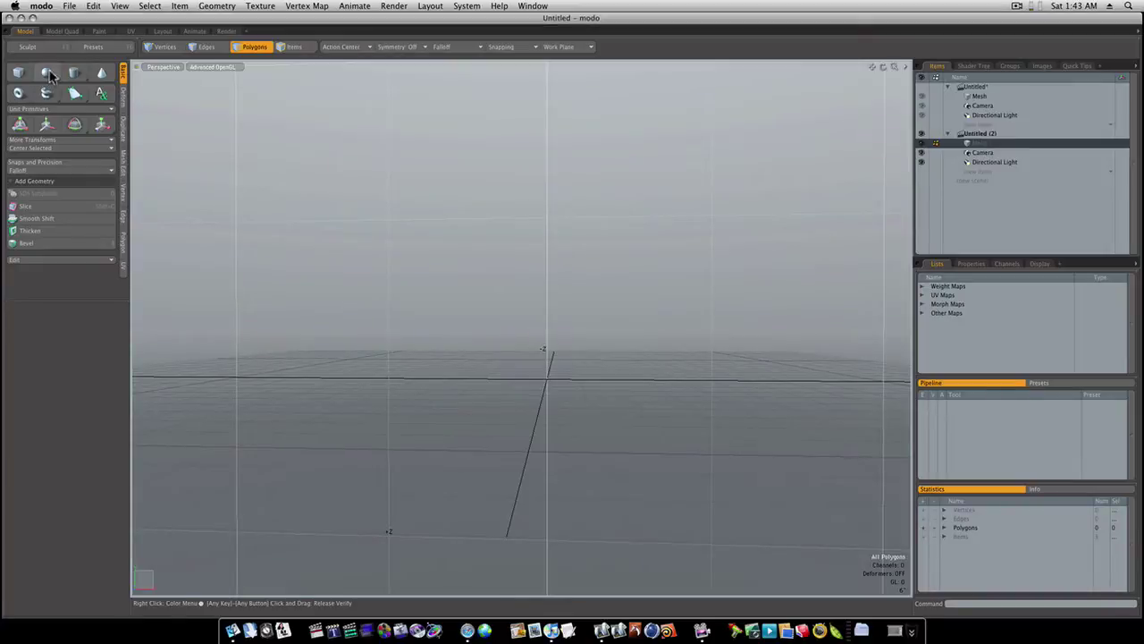
pyautogui.click(48, 74)
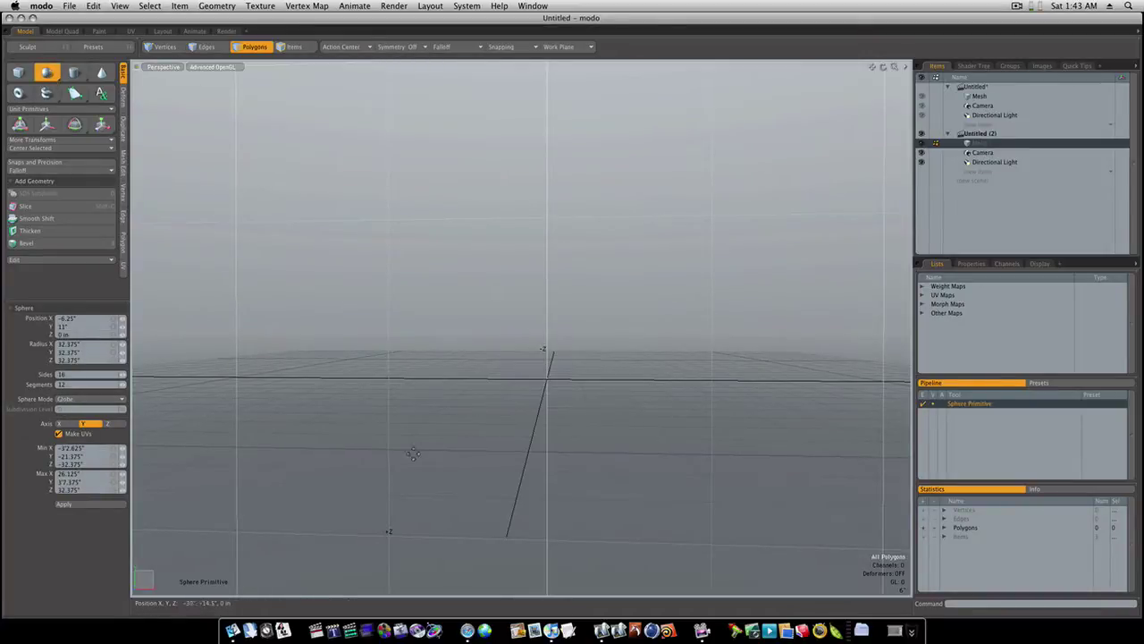
# - Drag out a 16-sided, 12-segment globe sphere of radius about 28 and commit it
pyautogui.keyDown('ctrl'); pyautogui.moveTo(505, 330); pyautogui.dragTo(659, 330); pyautogui.keyUp('ctrl')
pyautogui.keyDown('alt'); pyautogui.moveTo(502, 249); pyautogui.dragTo(511, 256); pyautogui.keyUp('alt')
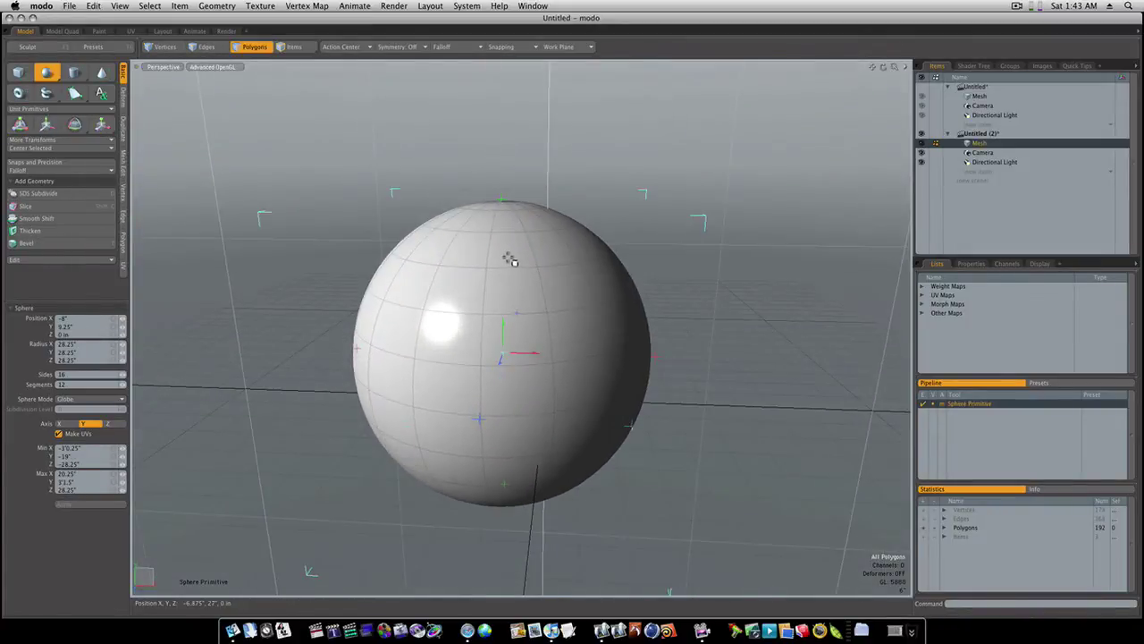
pyautogui.press('space')
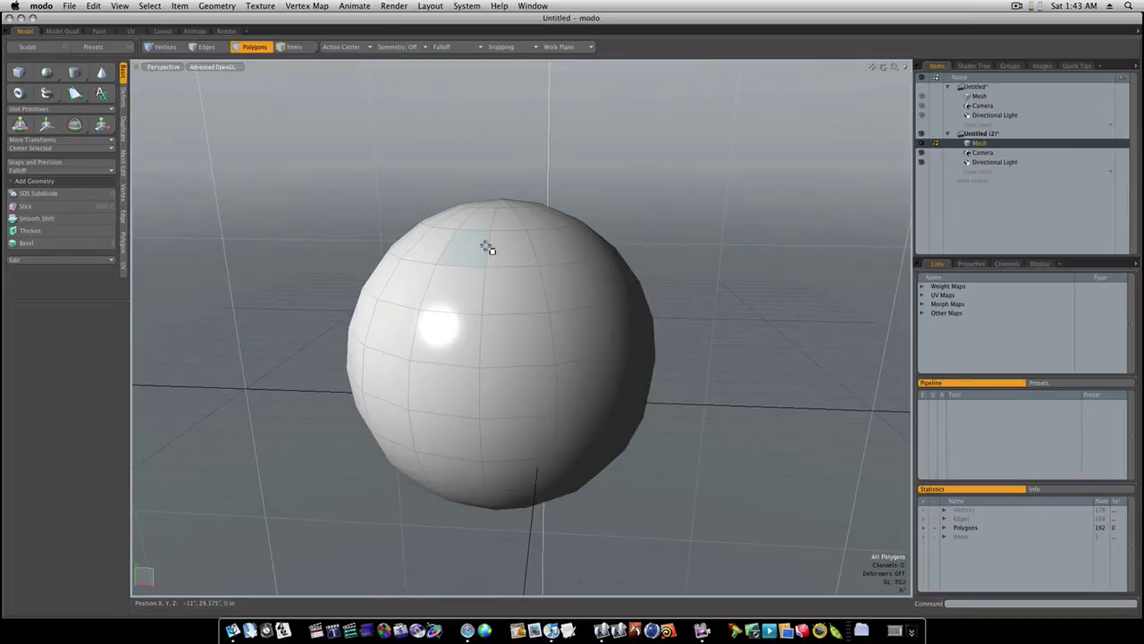
pyautogui.keyDown('alt'); pyautogui.moveTo(501, 204); pyautogui.dragTo(473, 332); pyautogui.keyUp('alt')
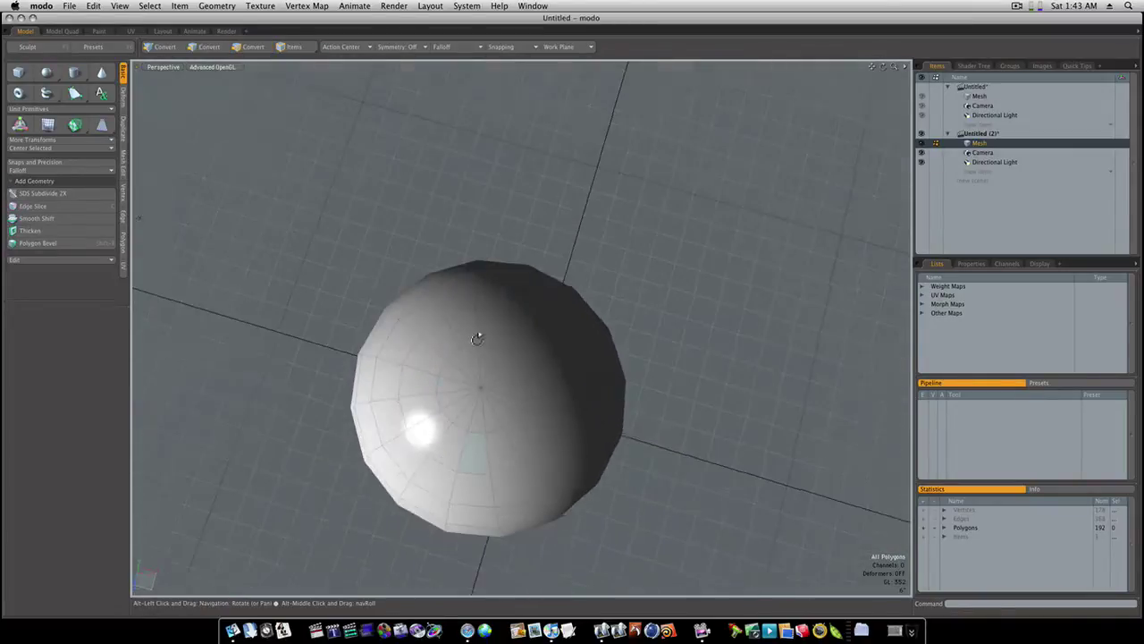
# - Delete the 16 polygons of the sphere's top cap and centre the resulting hole in view
pyautogui.moveTo(480, 383)
pyautogui.mouseDown()
pyautogui.moveTo(478, 396)
pyautogui.moveTo(493, 399)
pyautogui.moveTo(478, 408)
pyautogui.moveTo(544, 296)
pyautogui.moveTo(556, 217)
pyautogui.moveTo(531, 429)
pyautogui.moveTo(541, 328)
pyautogui.moveTo(557, 391)
pyautogui.moveTo(588, 432)
pyautogui.moveTo(585, 401)
pyautogui.moveTo(447, 438)
pyautogui.moveTo(416, 432)
pyautogui.moveTo(536, 414)
pyautogui.moveTo(422, 429)
pyautogui.mouseUp()
pyautogui.press('Delete')
pyautogui.keyDown('alt'); pyautogui.keyDown('shift'); pyautogui.moveTo(439, 359); pyautogui.dragTo(543, 384); pyautogui.keyUp('shift'); pyautogui.keyUp('alt')
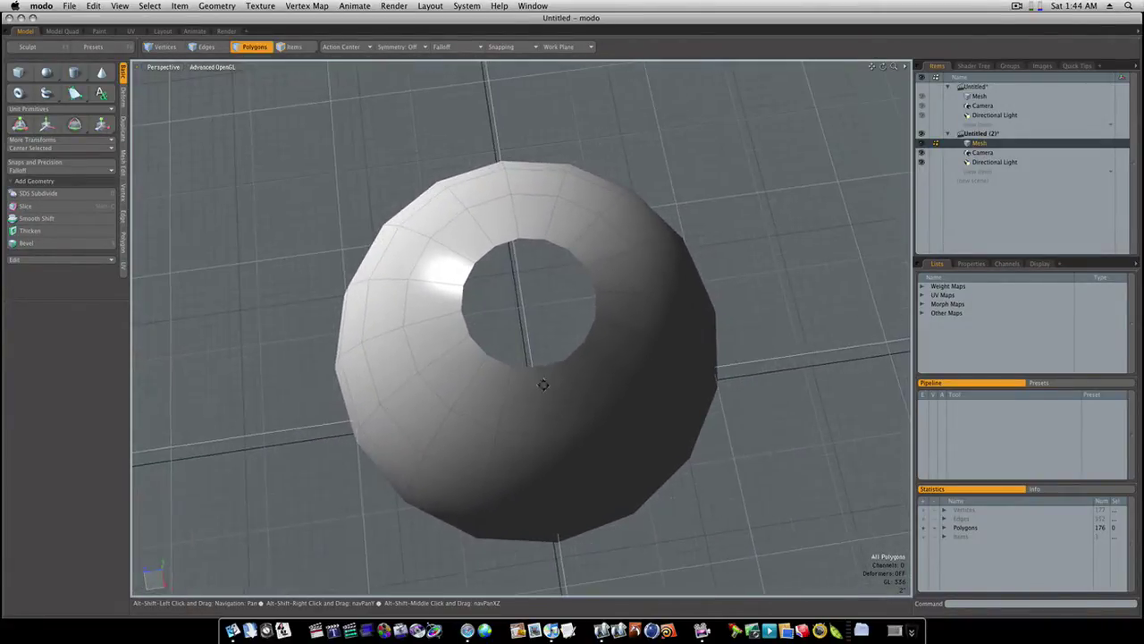
# - Build the first three bridging polygons across the hole from selected rim vertices
pyautogui.press('1')
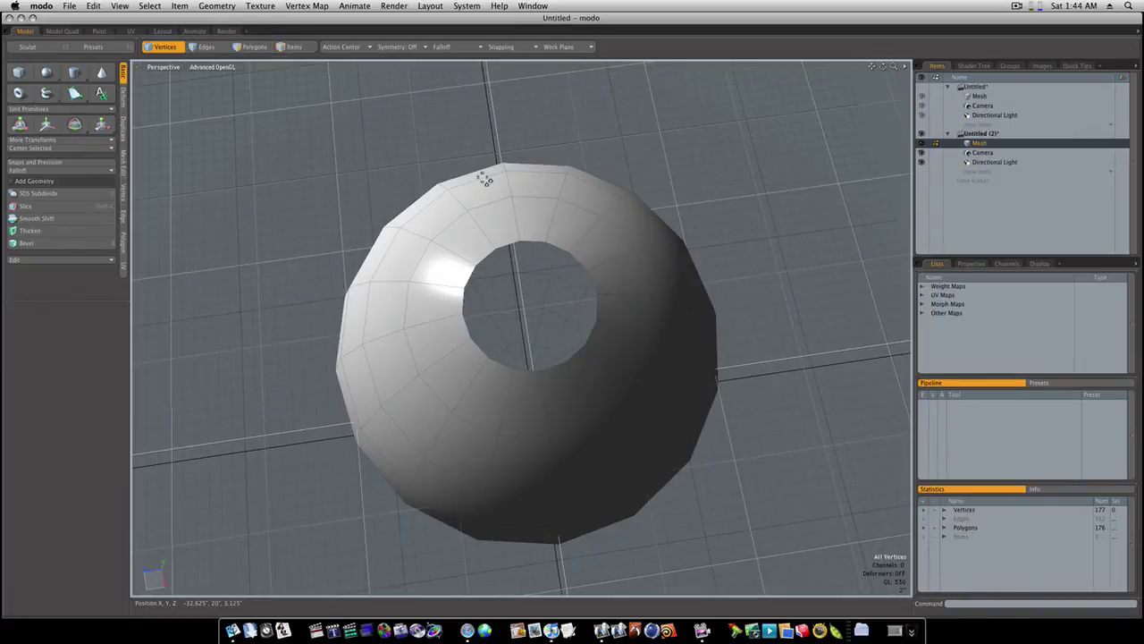
pyautogui.click(506, 246)
pyautogui.press('p')
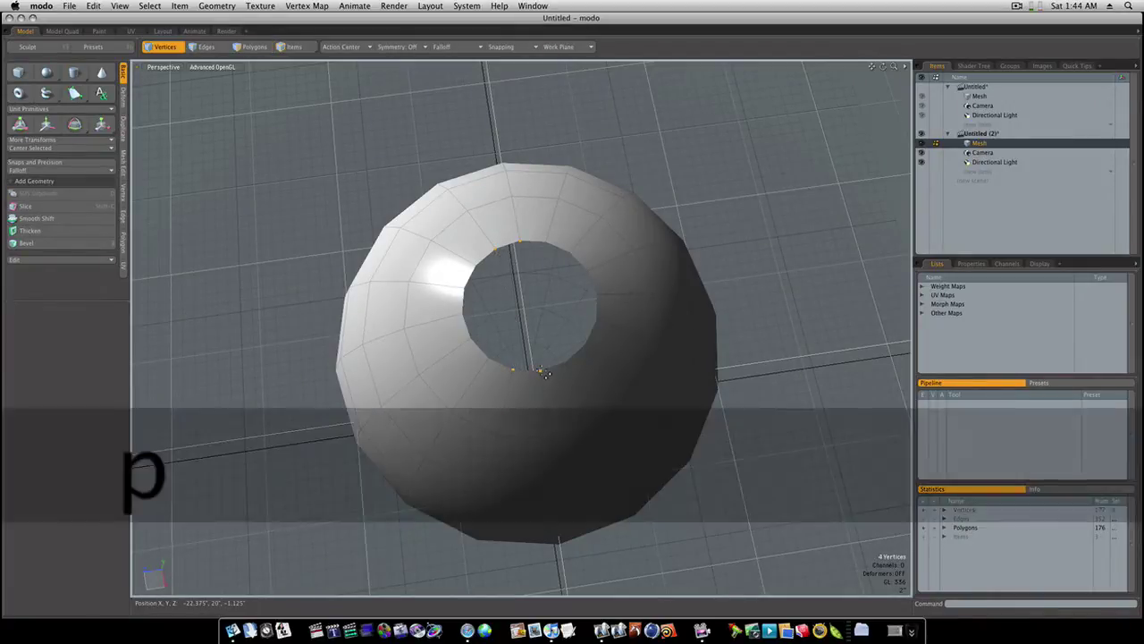
pyautogui.click(525, 243)
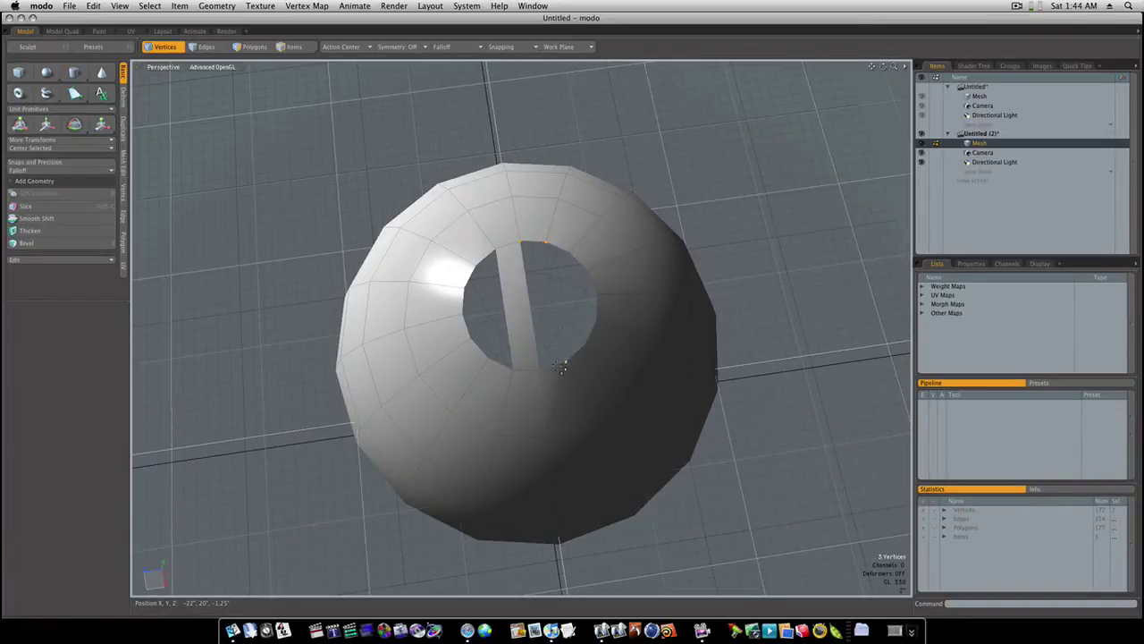
pyautogui.press('p')
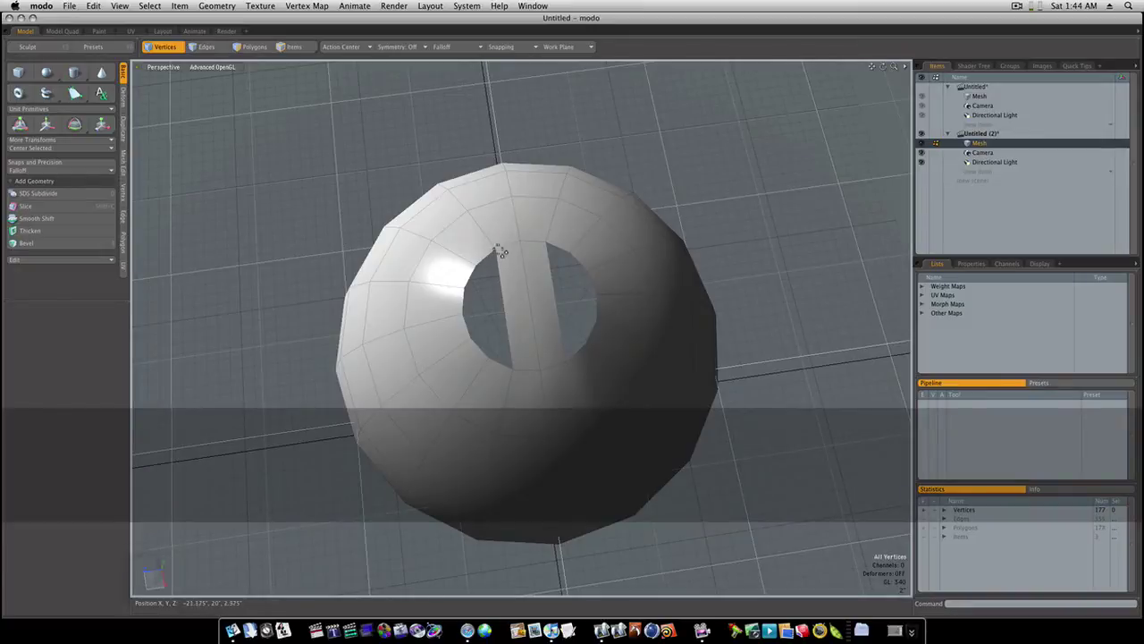
pyautogui.click(497, 255)
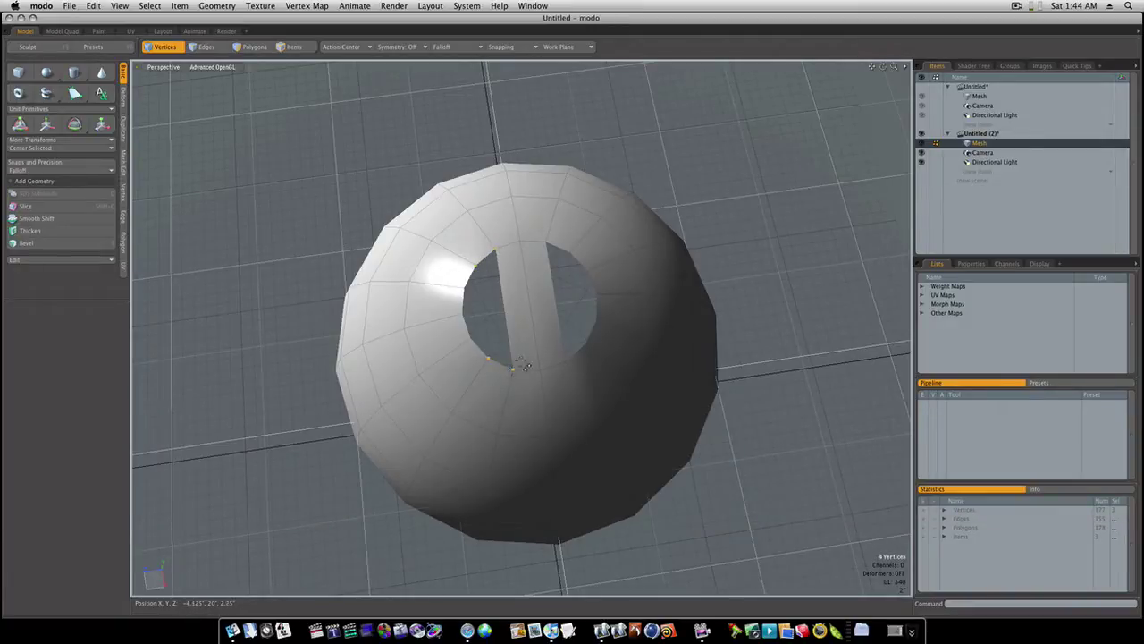
pyautogui.press('p')
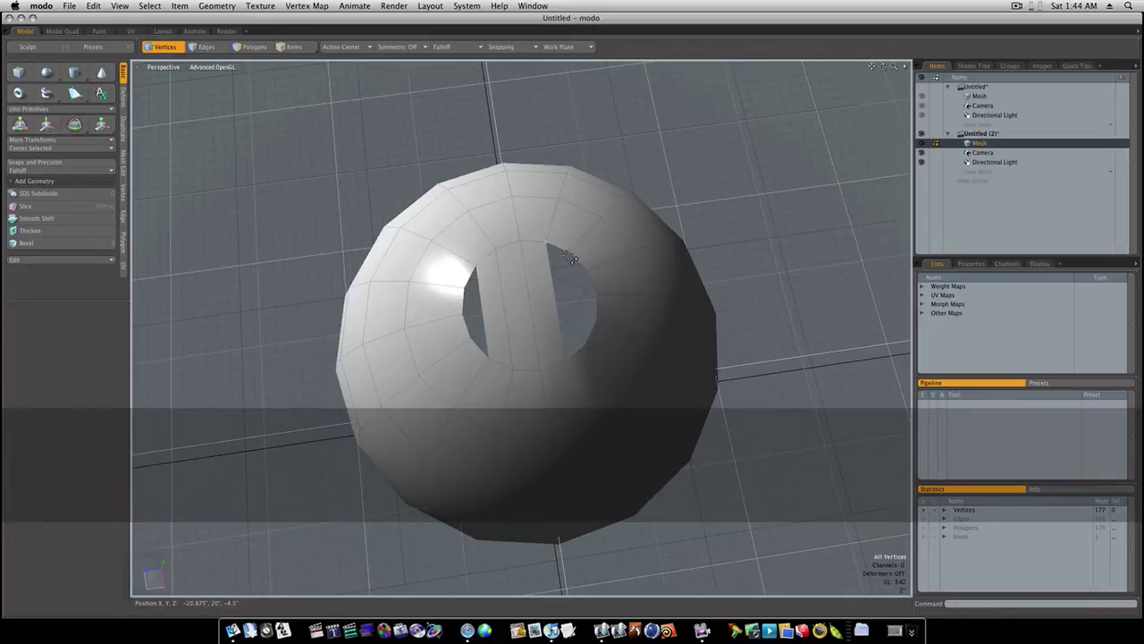
# - Add the fourth bridging polygon, redoing a misshapen one, and select the new strip polygons
pyautogui.click(568, 254)
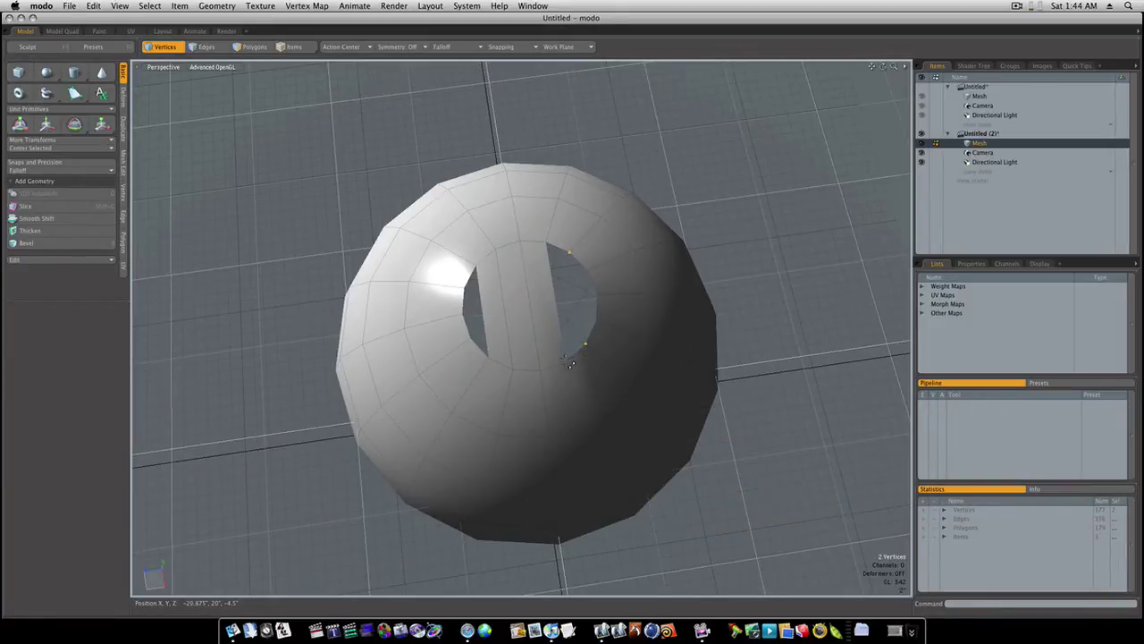
pyautogui.press('p')
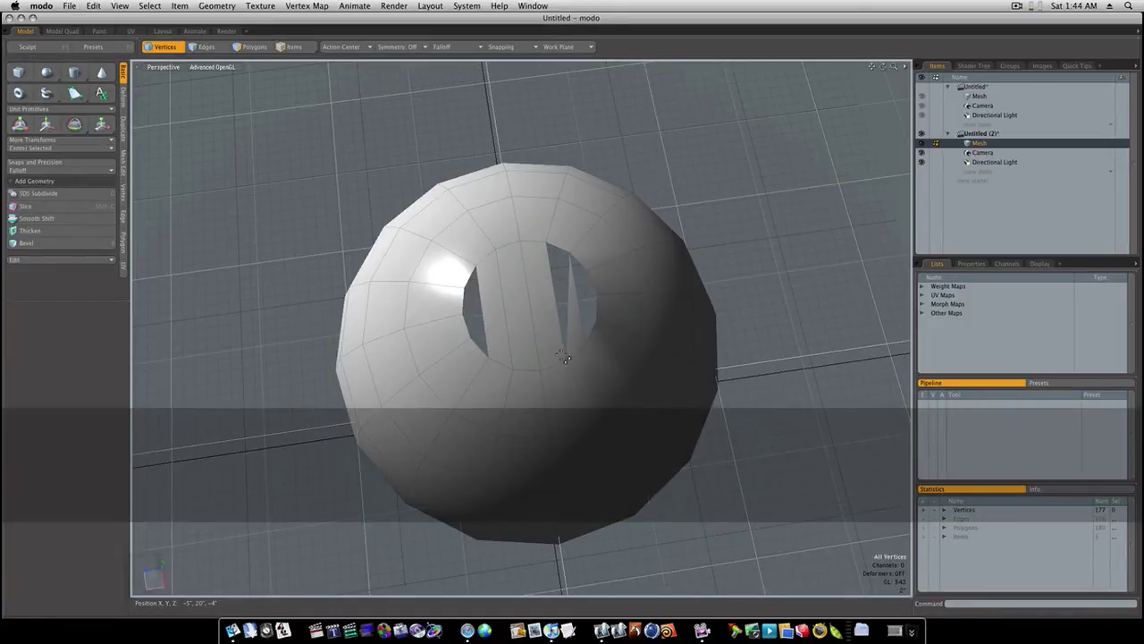
pyautogui.press('super+z')
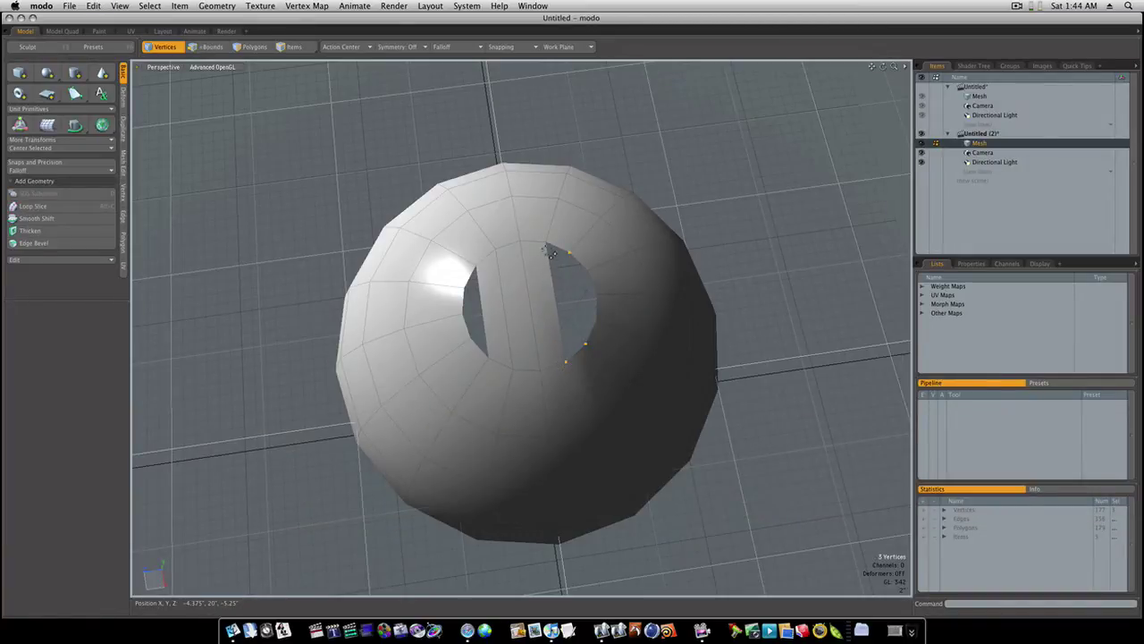
pyautogui.press('p')
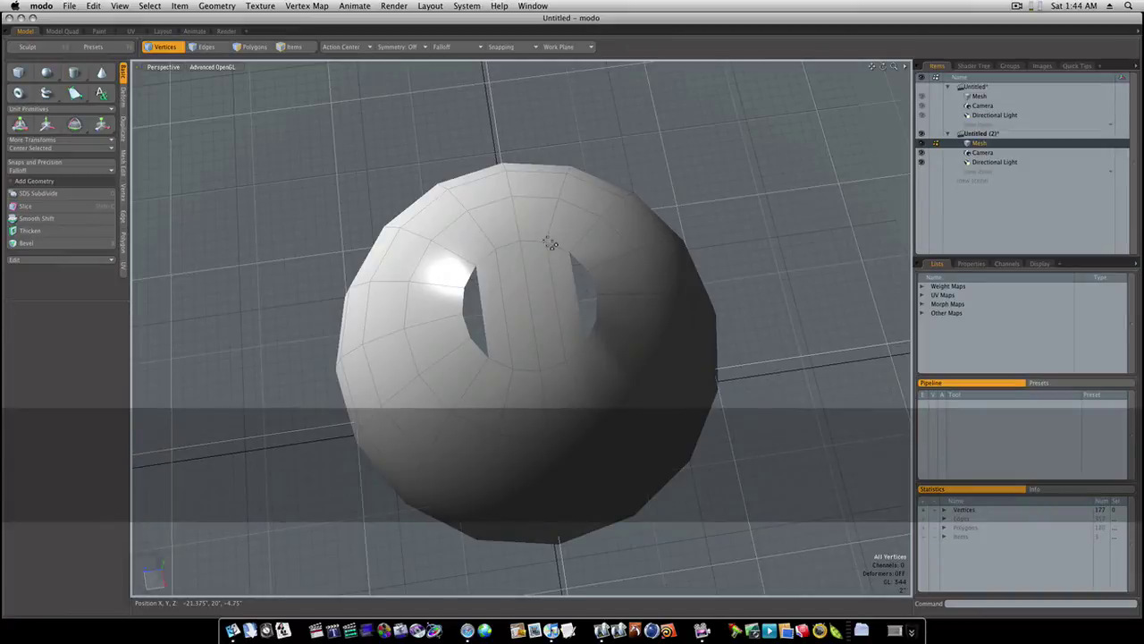
pyautogui.press('3')
pyautogui.click(546, 284)
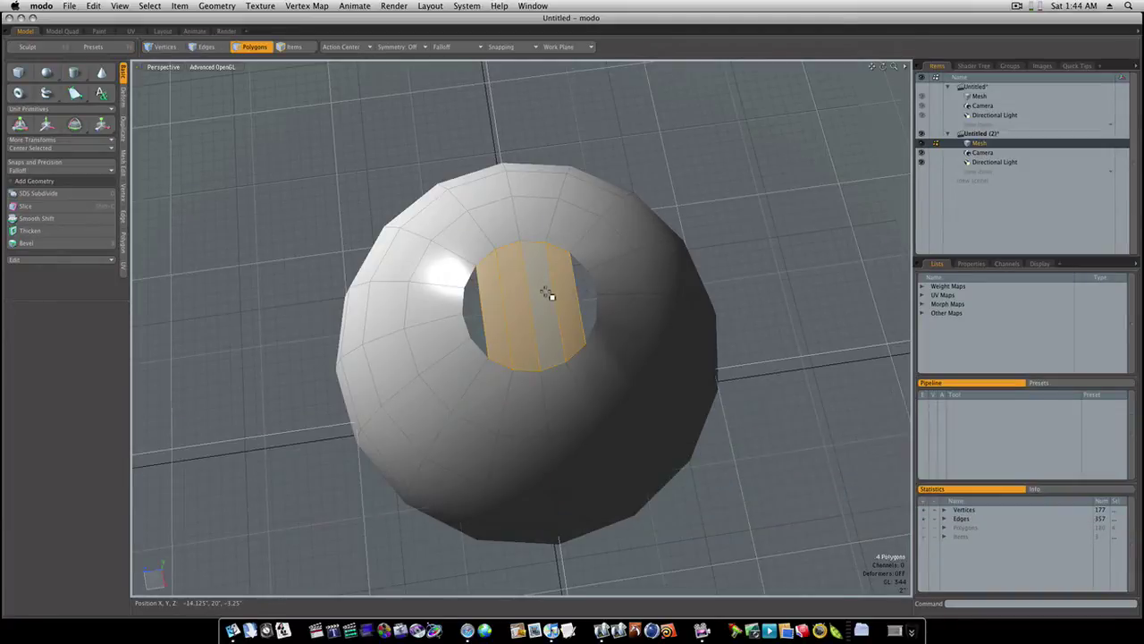
# - Clear the polygon selection and fill the first gap beside the strip from four rim vertices
pyautogui.keyDown('shift'); pyautogui.click(541, 309); pyautogui.keyUp('shift')
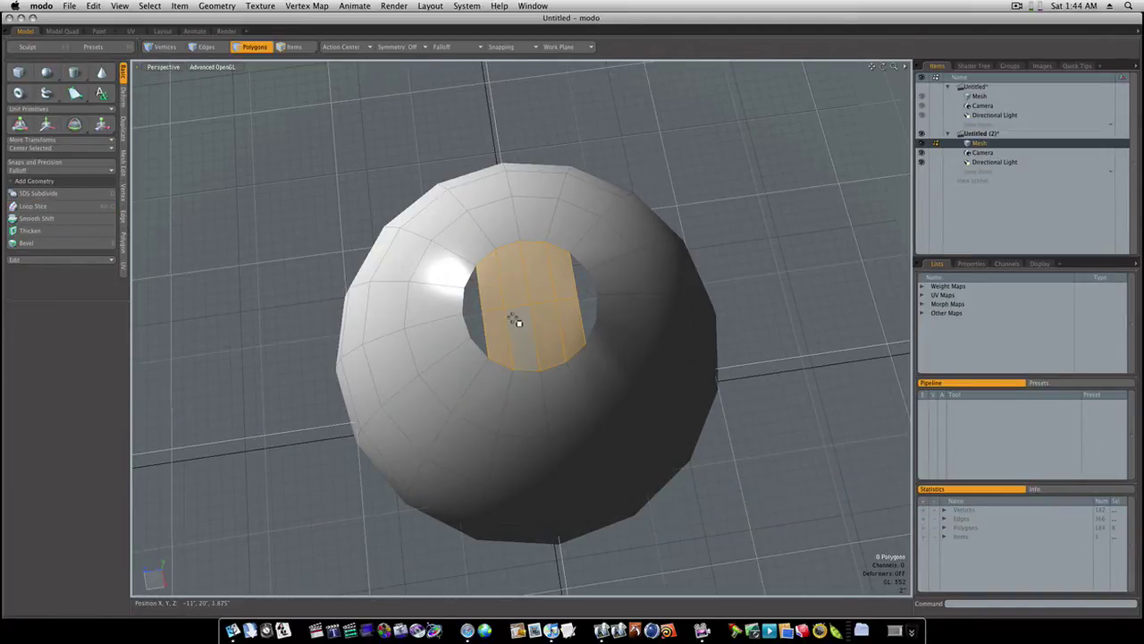
pyautogui.click(700, 178)
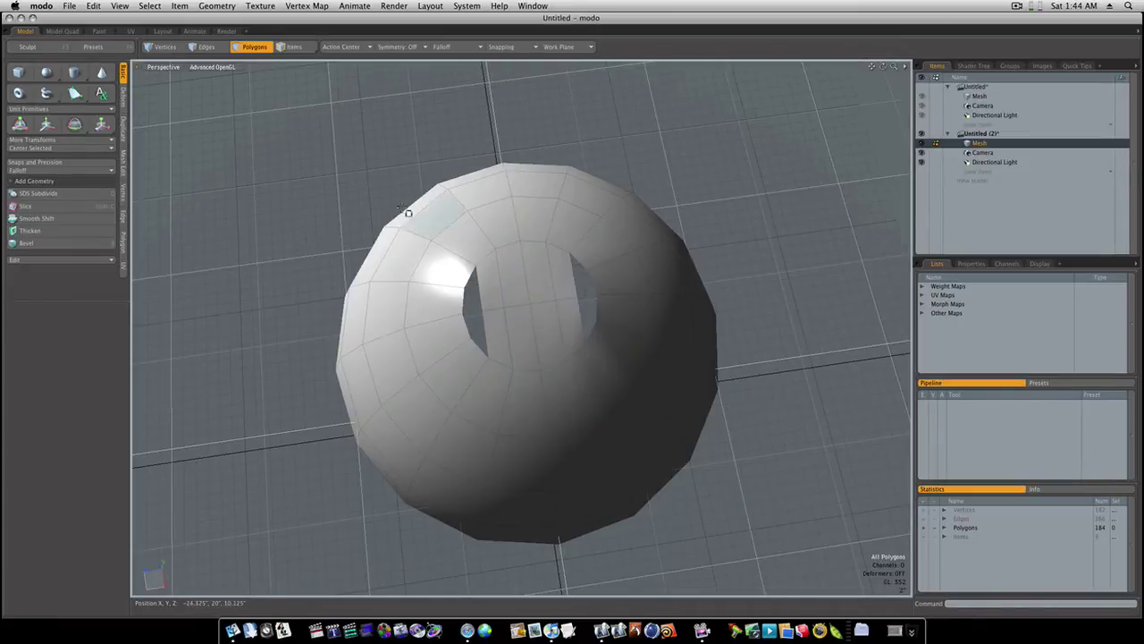
pyautogui.click(159, 46)
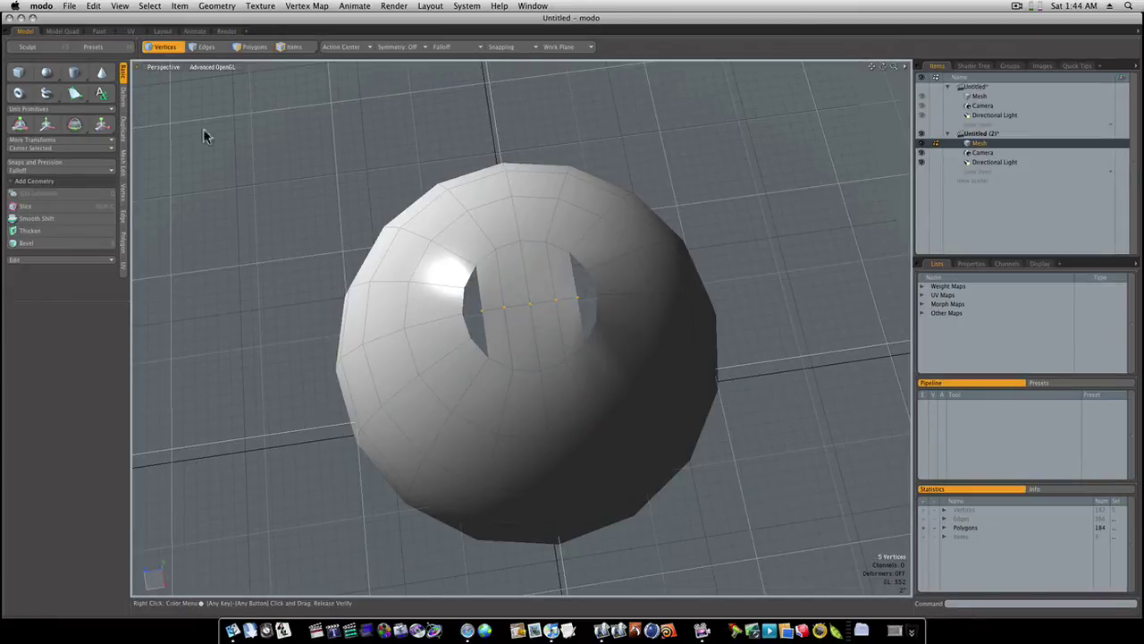
pyautogui.click(474, 283)
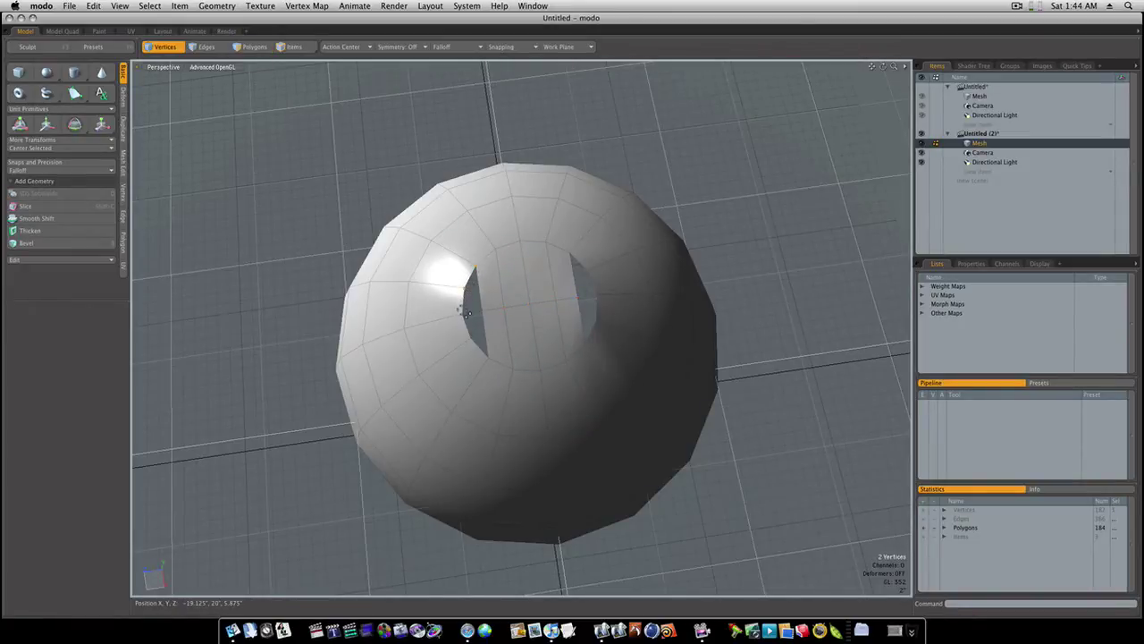
pyautogui.press('p')
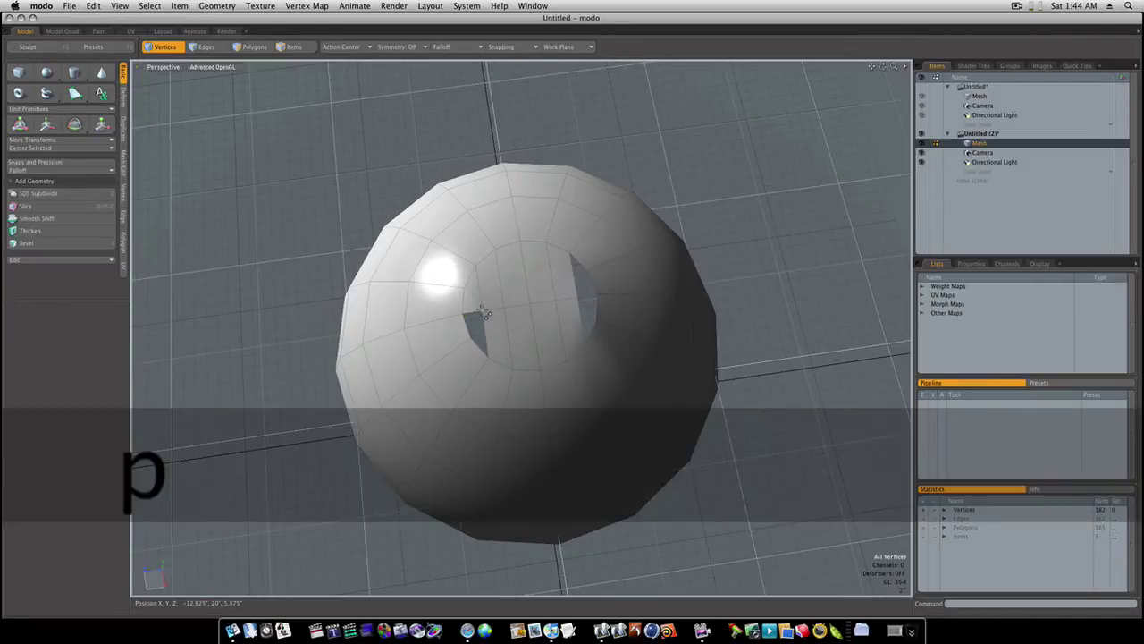
# - Fill the triangular gap and the next four-vertex gap, then pick vertices around the last gap
pyautogui.click(472, 317)
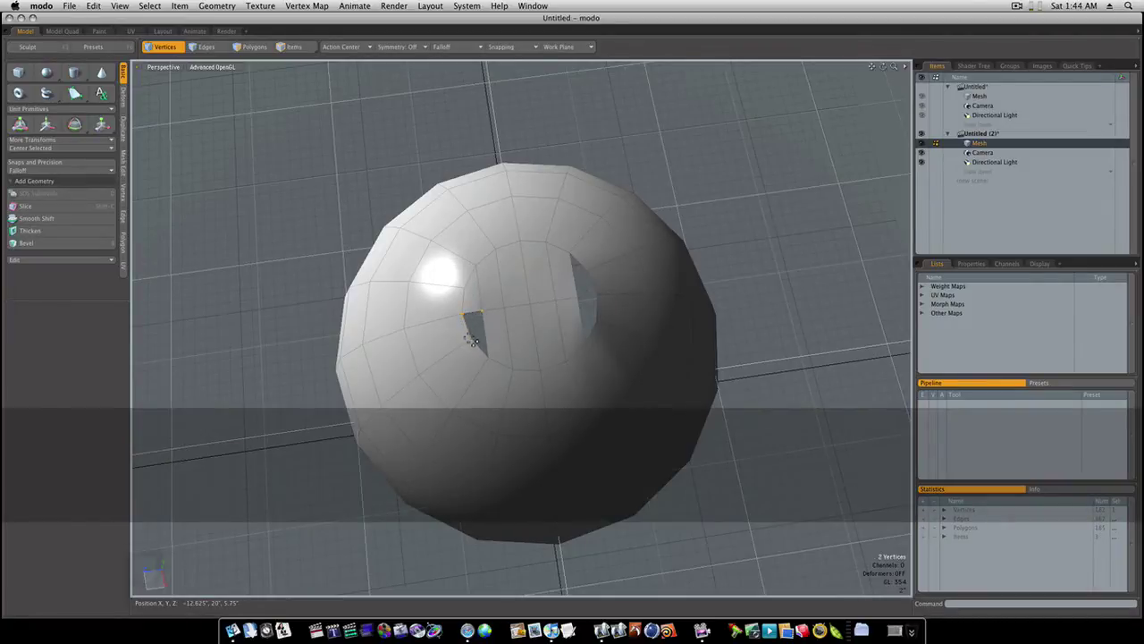
pyautogui.keyDown('shift'); pyautogui.click(477, 345); pyautogui.keyUp('shift')
pyautogui.press('p')
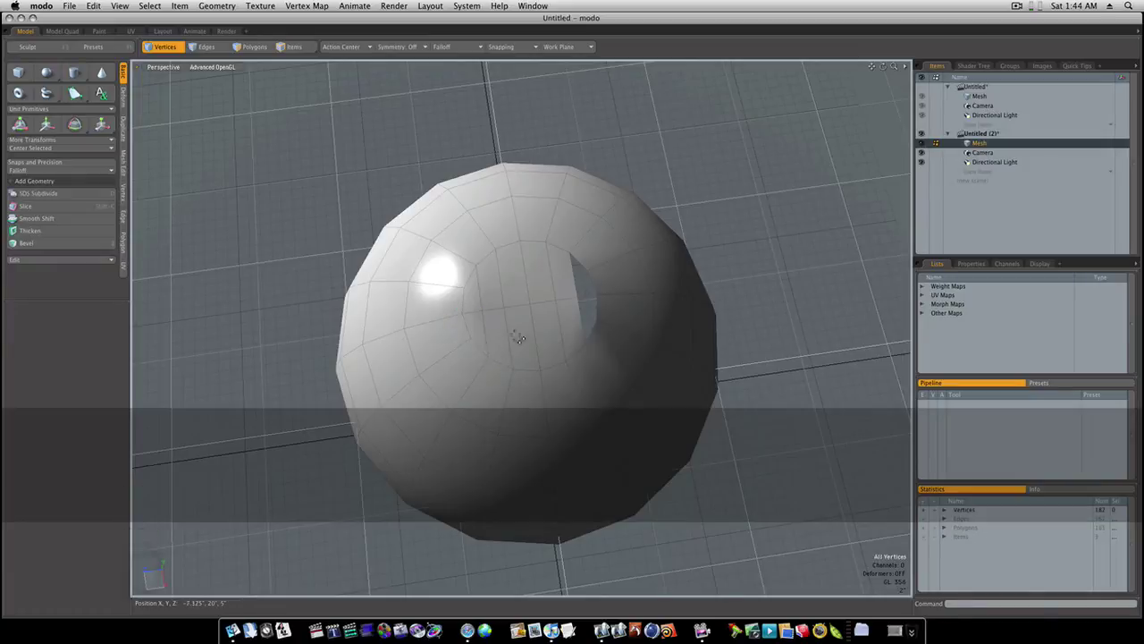
pyautogui.click(575, 256)
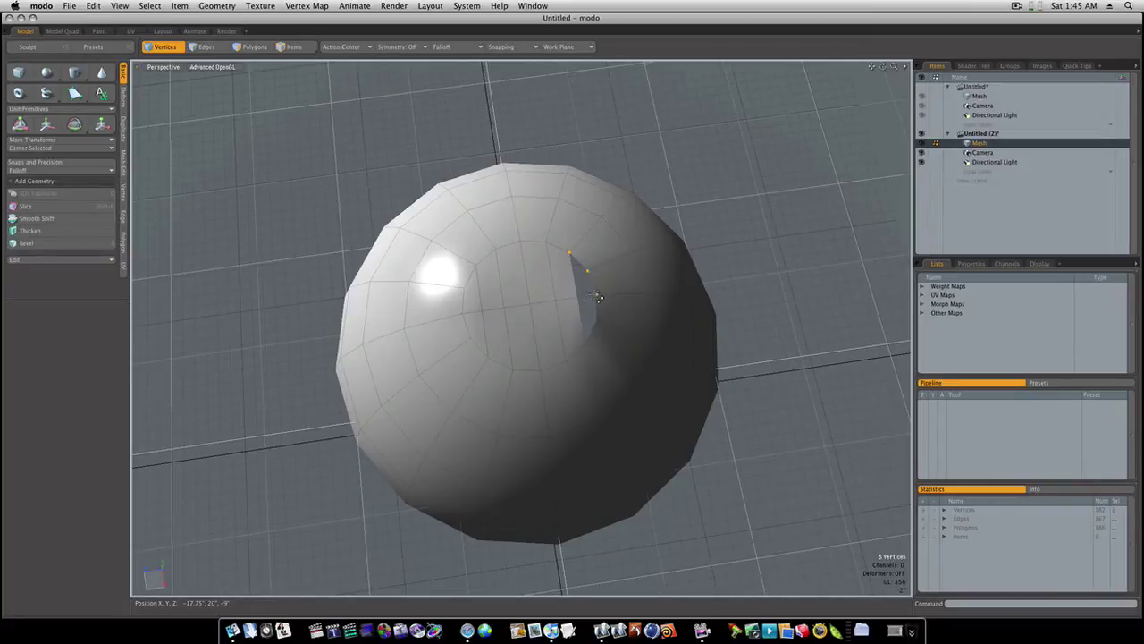
pyautogui.press('p')
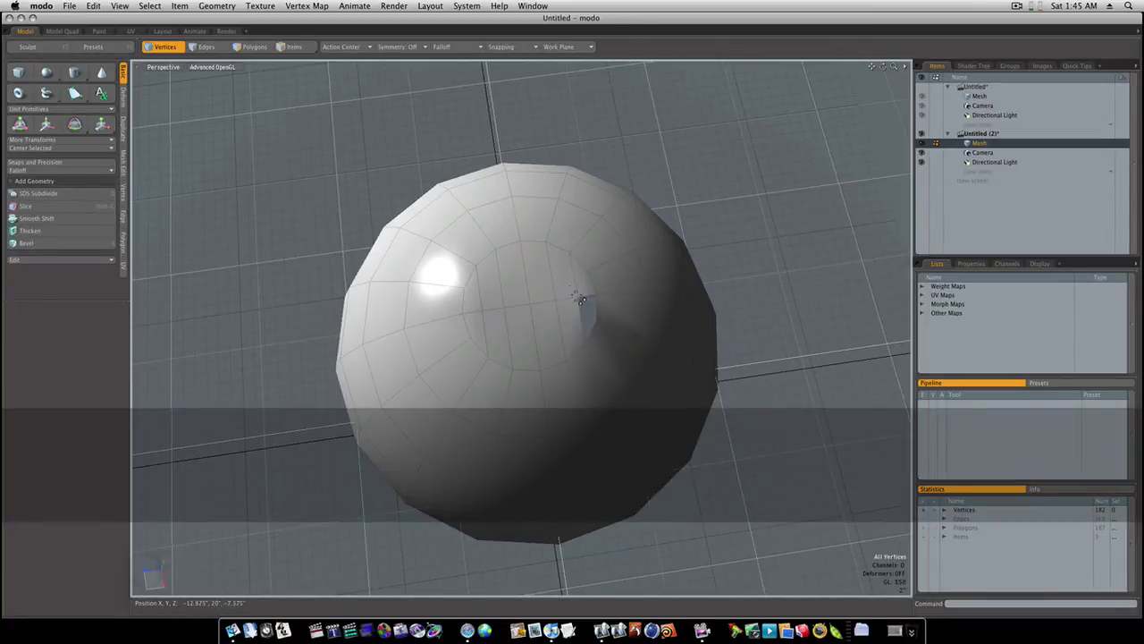
pyautogui.click(581, 299)
pyautogui.keyDown('shift'); pyautogui.click(600, 331); pyautogui.keyUp('shift')
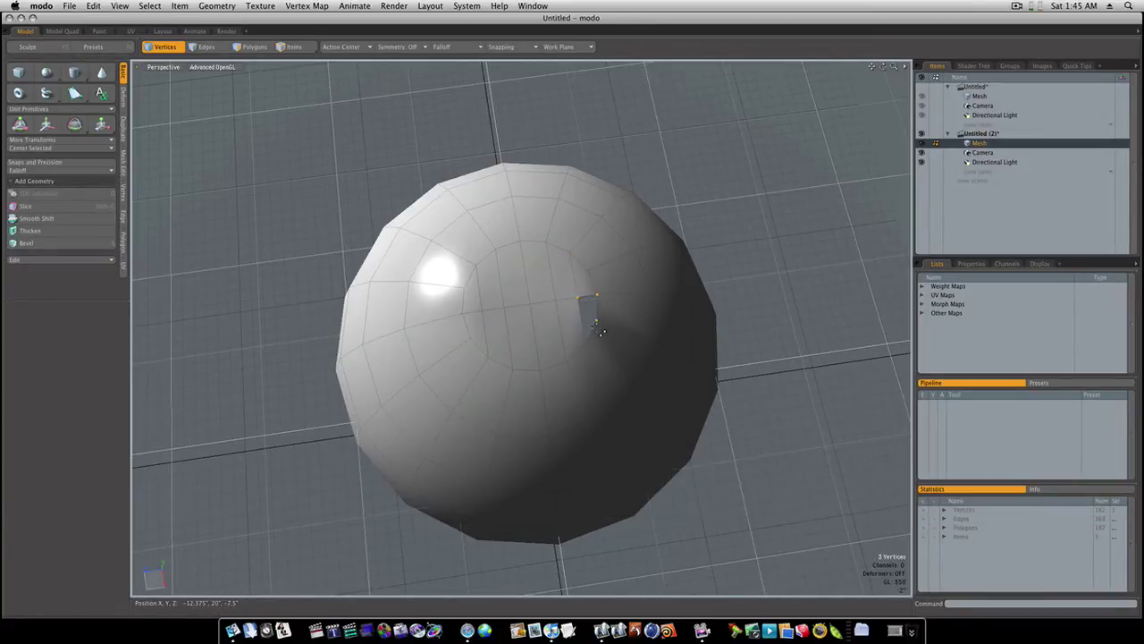
# - Close the last gap with a polygon, then select the seam edge loops around the sphere
pyautogui.press('p')
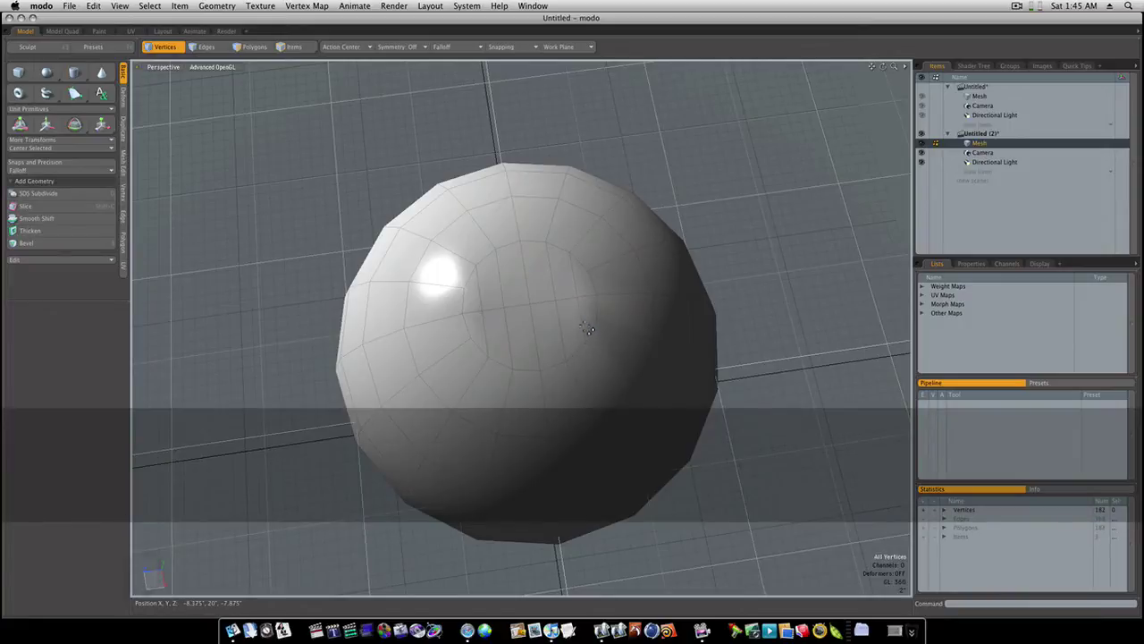
pyautogui.keyDown('alt'); pyautogui.moveTo(582, 322); pyautogui.dragTo(567, 304); pyautogui.keyUp('alt')
pyautogui.press('2')
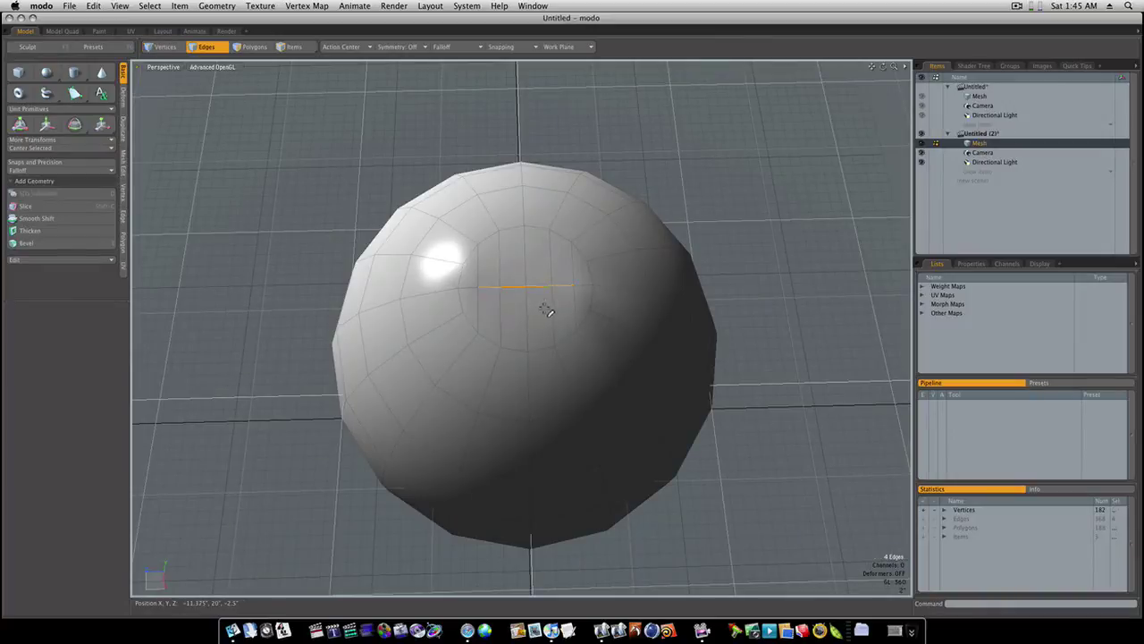
pyautogui.doubleClick(538, 288)
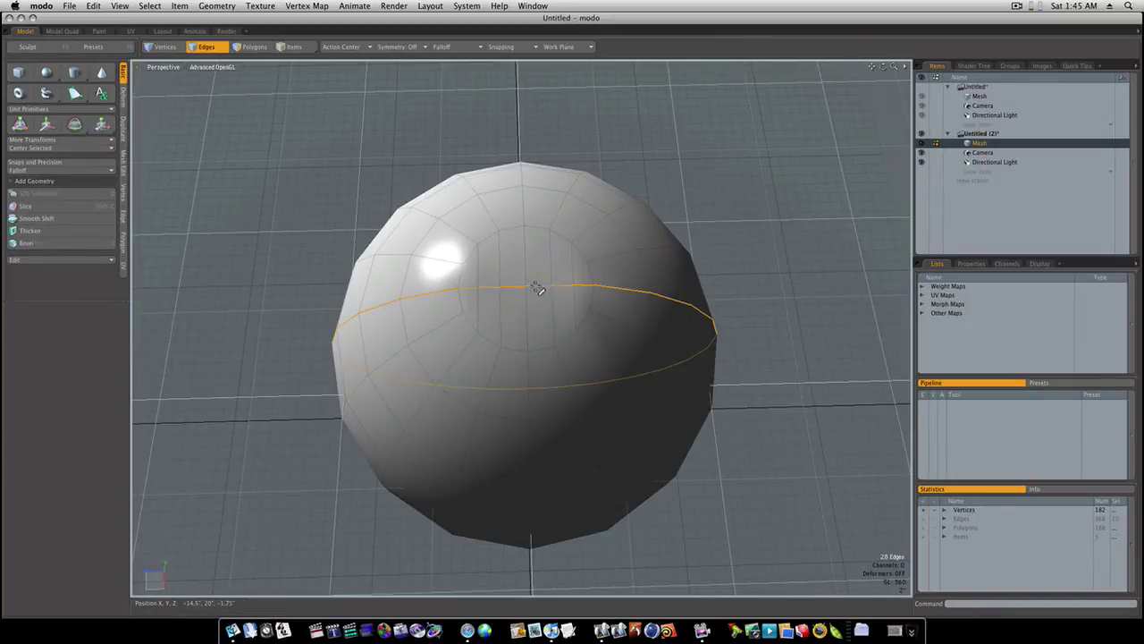
pyautogui.keyDown('shift'); pyautogui.doubleClick(527, 277); pyautogui.keyUp('shift')
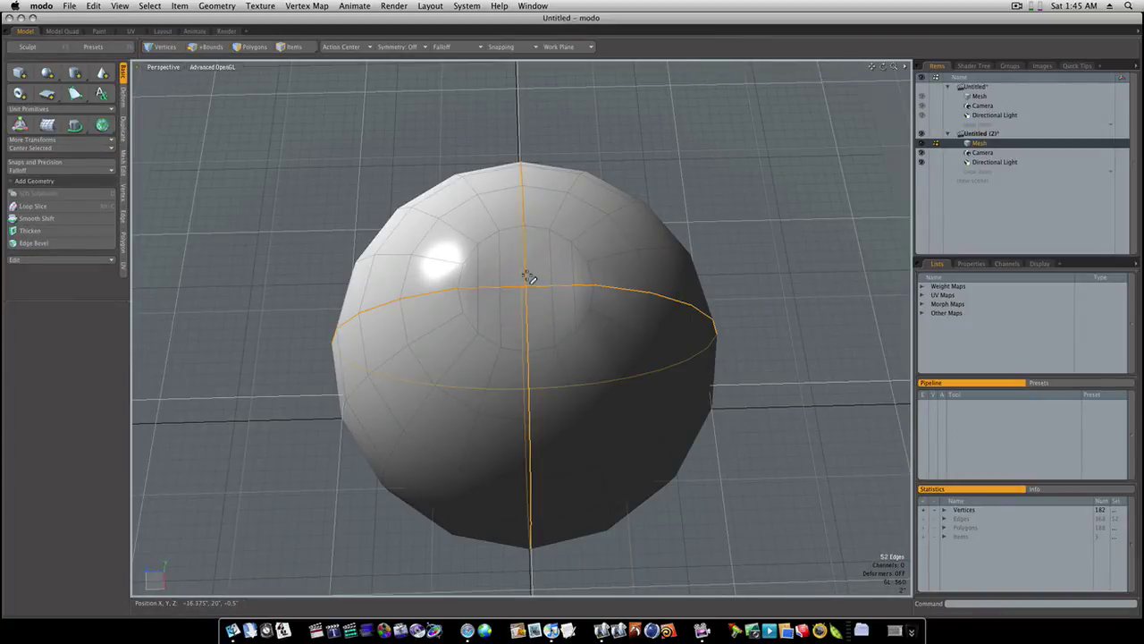
pyautogui.keyDown('shift'); pyautogui.doubleClick(478, 268); pyautogui.keyUp('shift')
pyautogui.keyDown('alt'); pyautogui.moveTo(544, 276); pyautogui.dragTo(554, 239); pyautogui.keyUp('alt')
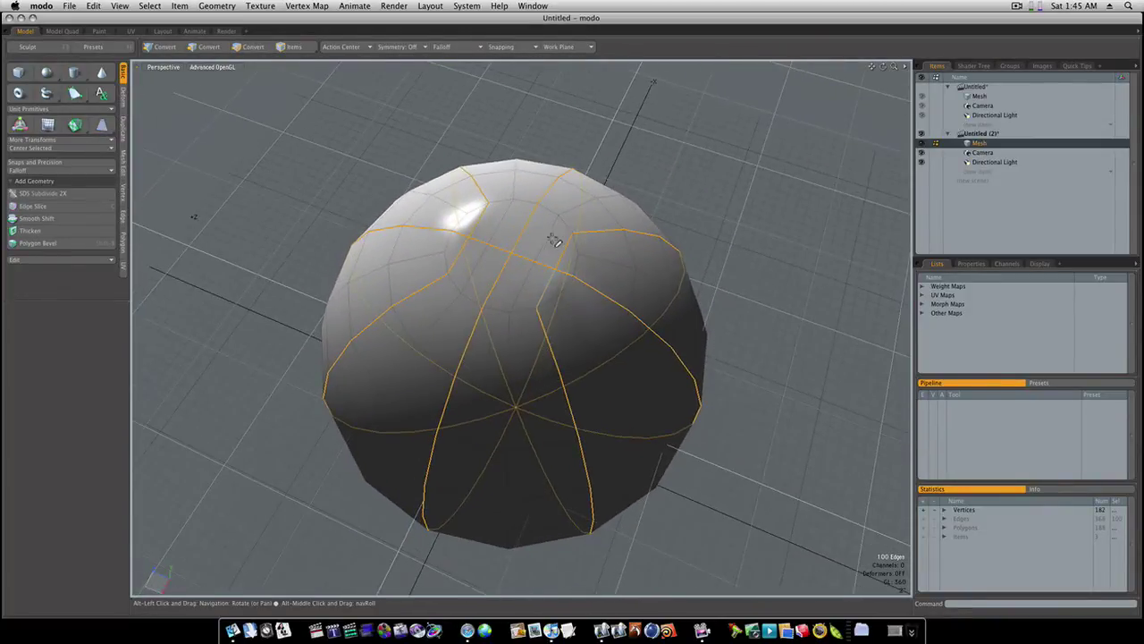
# - Save the selected edges as a selection set named 'seam' and deselect them
pyautogui.click(149, 5)
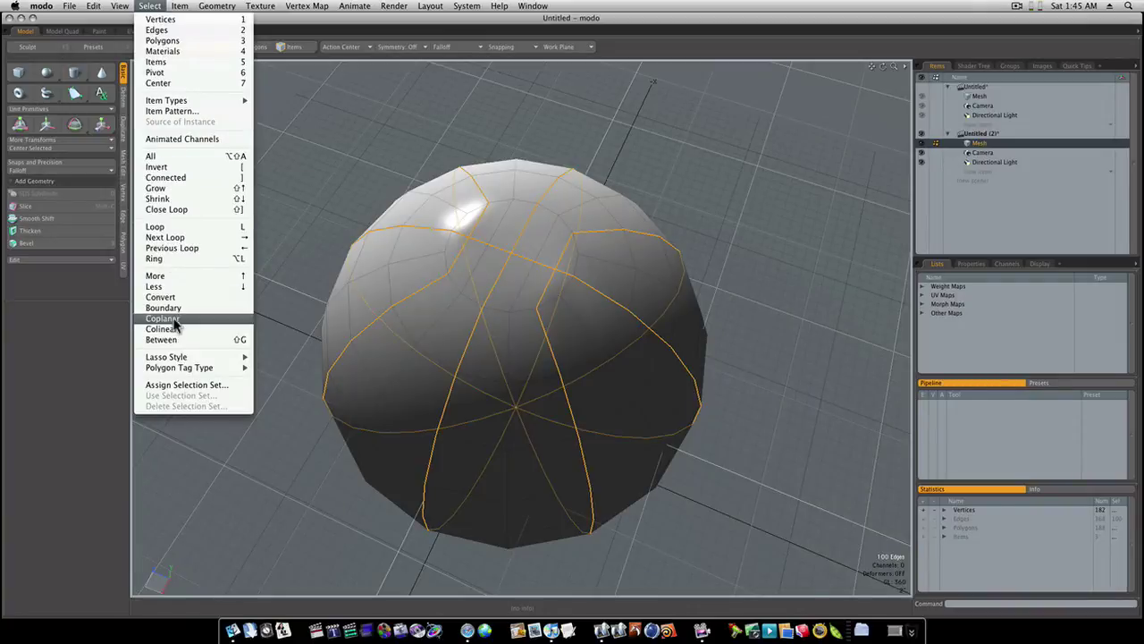
pyautogui.click(182, 388)
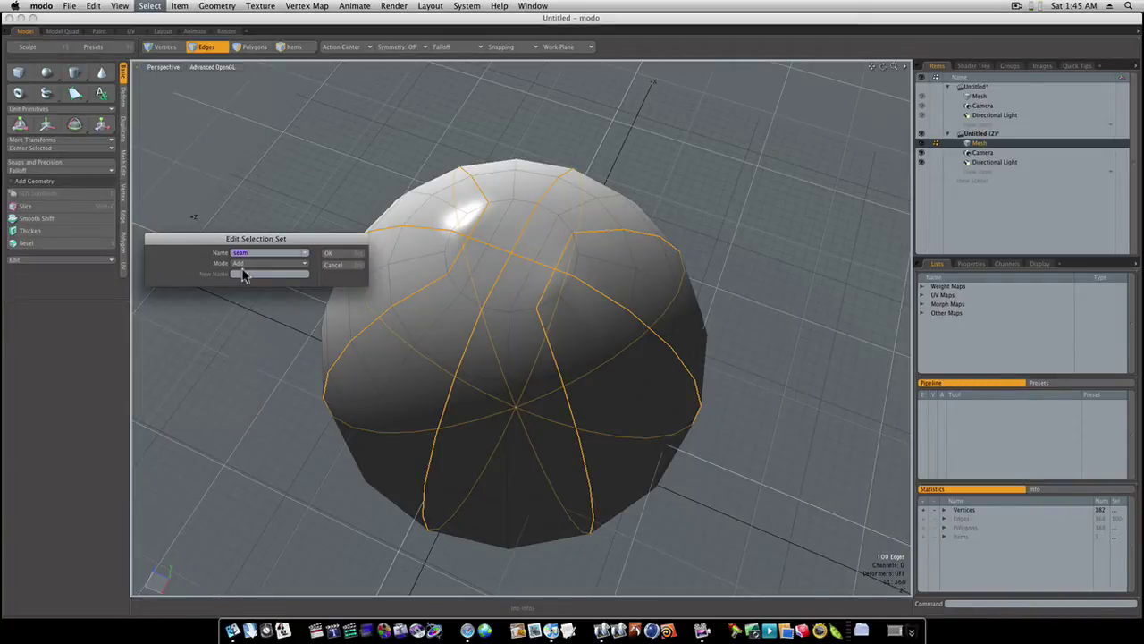
pyautogui.write('seam')
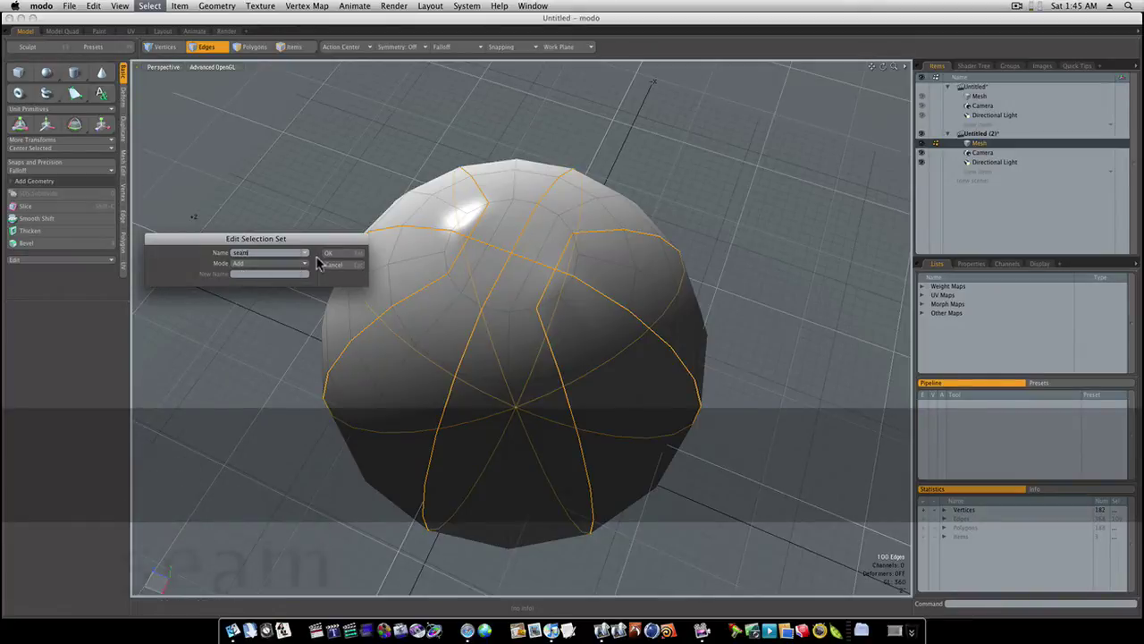
pyautogui.click(328, 254)
pyautogui.click(311, 223)
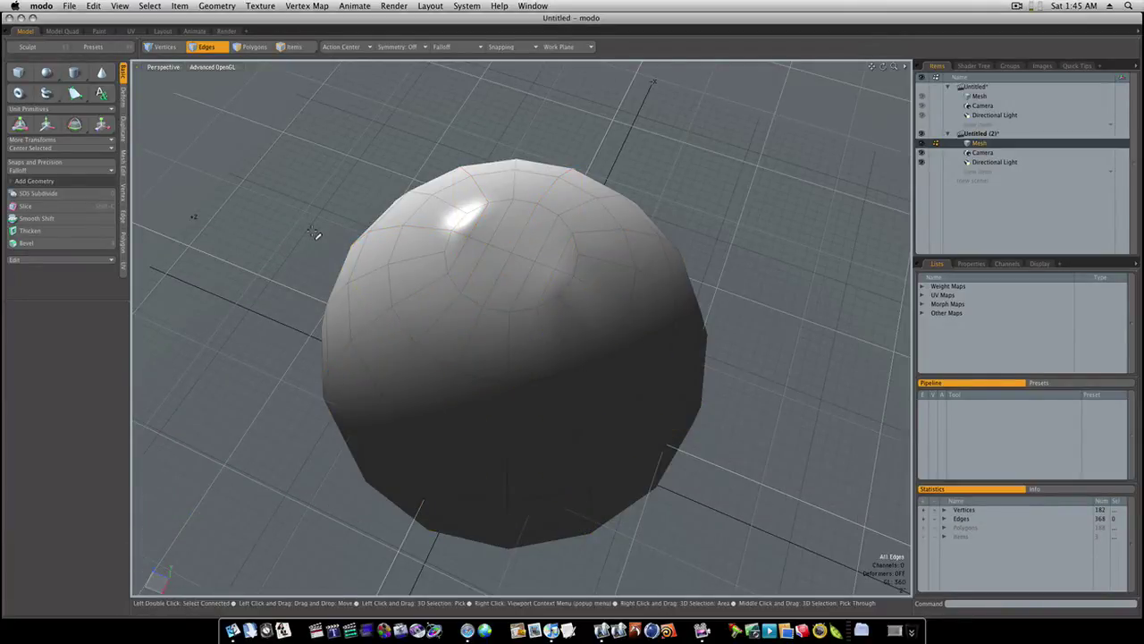
pyautogui.keyDown('alt'); pyautogui.moveTo(437, 306); pyautogui.dragTo(517, 202); pyautogui.keyUp('alt')
pyautogui.press('Tab')
pyautogui.press('3')
pyautogui.press('w')
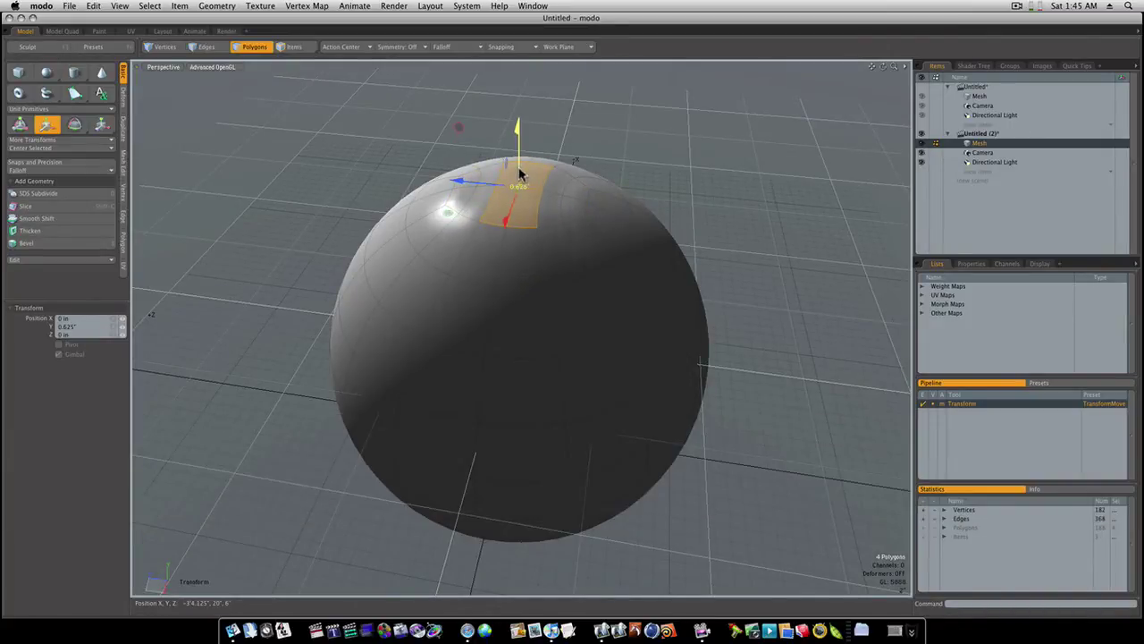
pyautogui.press('space')
pyautogui.keyDown('alt'); pyautogui.moveTo(553, 180); pyautogui.dragTo(572, 215); pyautogui.keyUp('alt')
pyautogui.press('1')
pyautogui.press('2')
pyautogui.press('w')
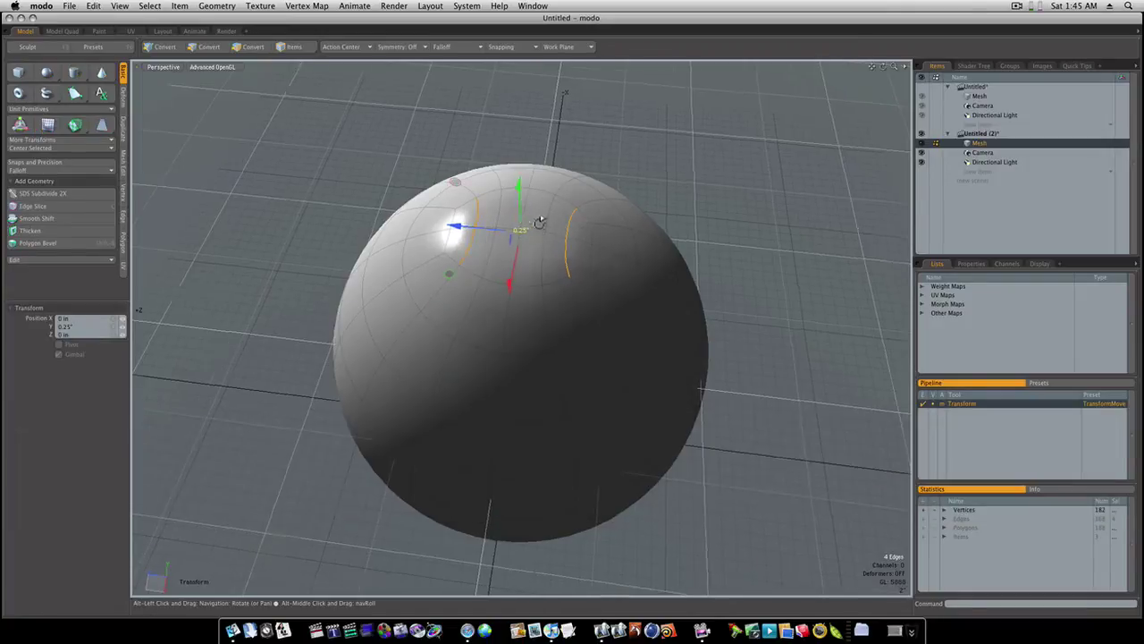
pyautogui.keyDown('alt'); pyautogui.moveTo(566, 92); pyautogui.dragTo(467, 102); pyautogui.keyUp('alt')
pyautogui.press('space')
pyautogui.keyDown('alt'); pyautogui.moveTo(648, 143); pyautogui.dragTo(598, 224); pyautogui.keyUp('alt')
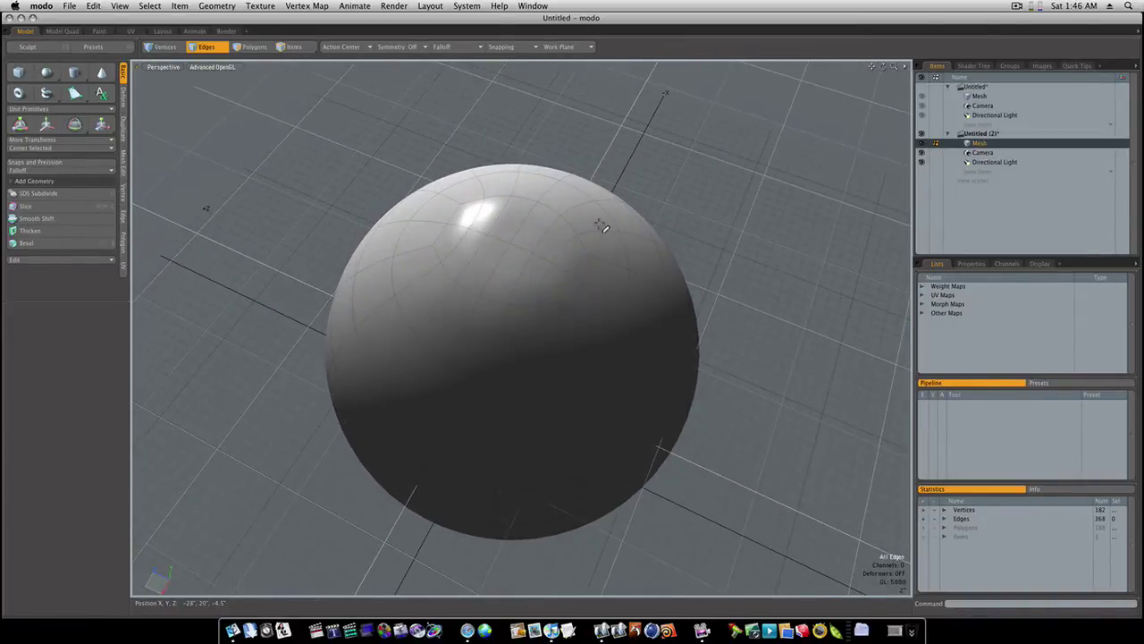
# - Turn off the subdivision preview and subdivide the sphere once to 736 polygons
pyautogui.press('Tab')
pyautogui.press('Tab')
pyautogui.press('d')
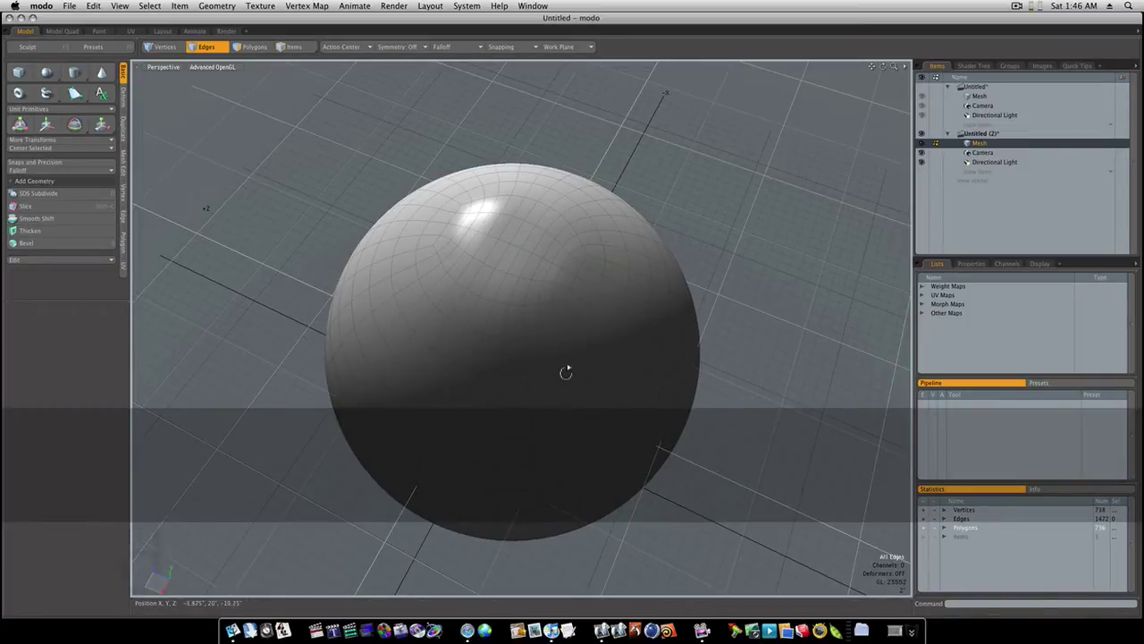
pyautogui.keyDown('alt'); pyautogui.moveTo(566, 373); pyautogui.dragTo(626, 355); pyautogui.keyUp('alt')
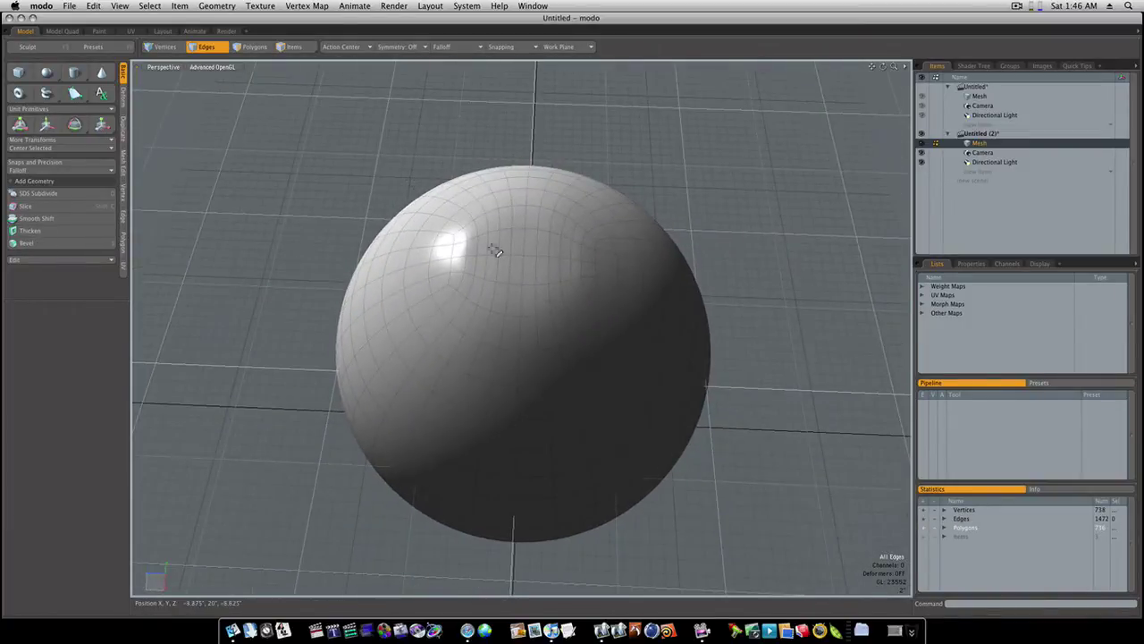
# - Bring up Use Selection Set from the Select menu with 'seam' as the set and Select mode
pyautogui.click(149, 6)
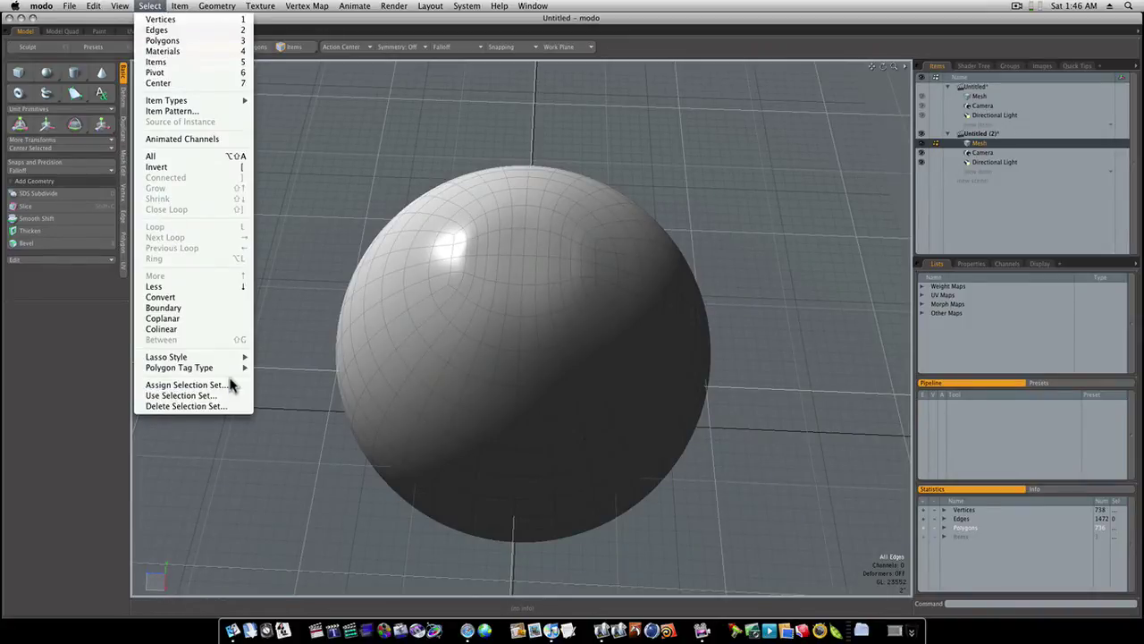
pyautogui.click(261, 285)
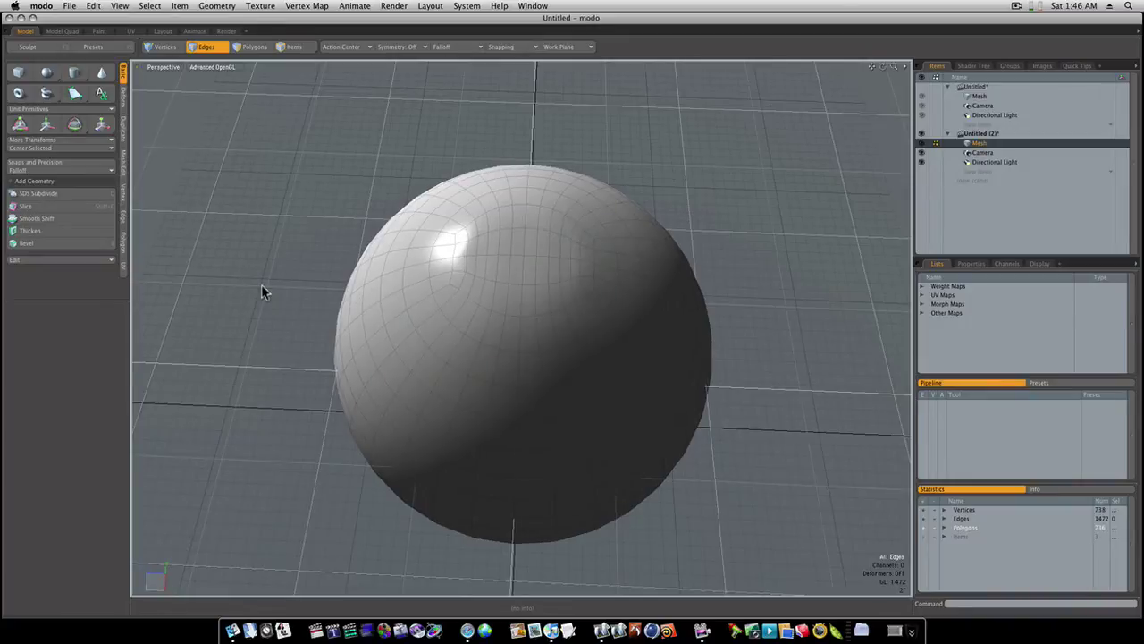
pyautogui.click(145, 7)
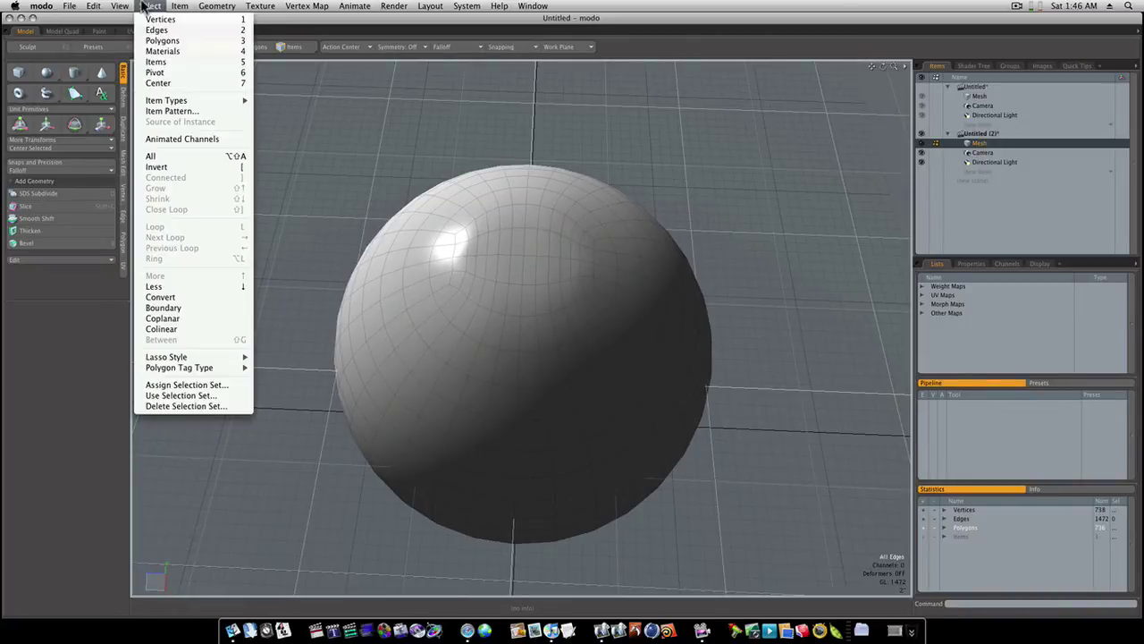
pyautogui.click(181, 395)
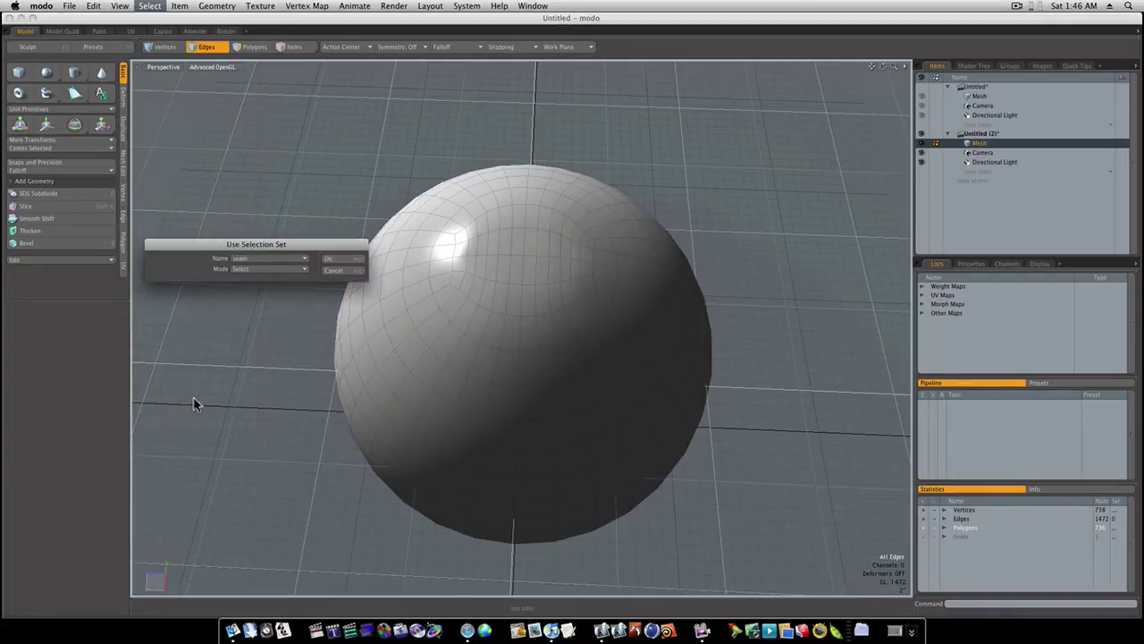
# - Reselect the seam set and Inset-bevel its edges to about 0.04" into double strips
pyautogui.click(349, 261)
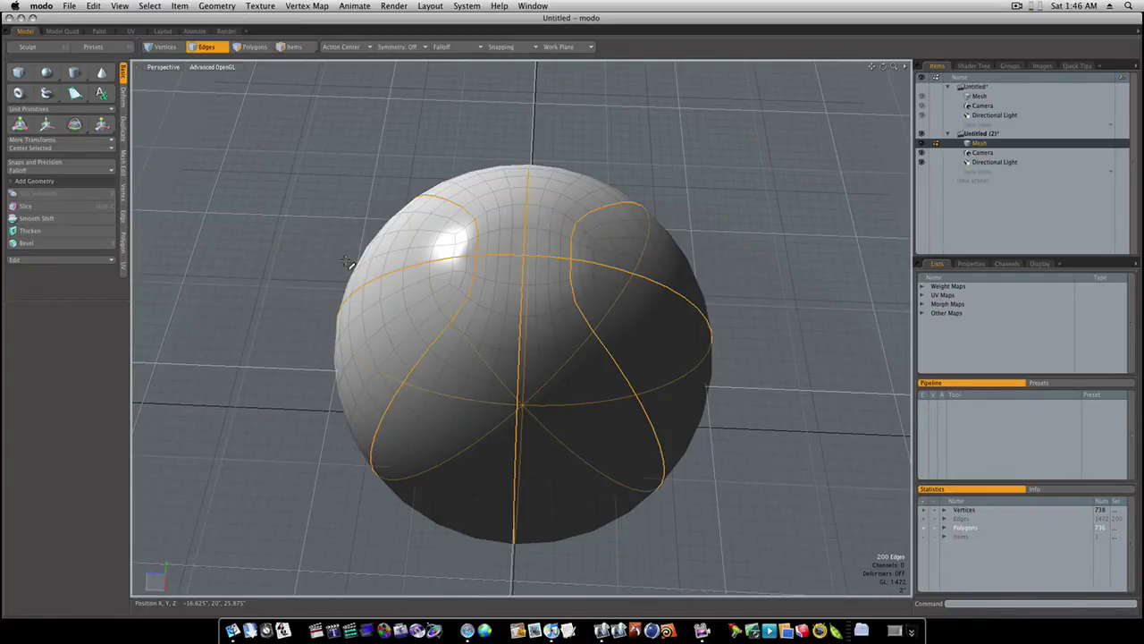
pyautogui.keyDown('alt'); pyautogui.moveTo(685, 391); pyautogui.dragTo(567, 421); pyautogui.keyUp('alt')
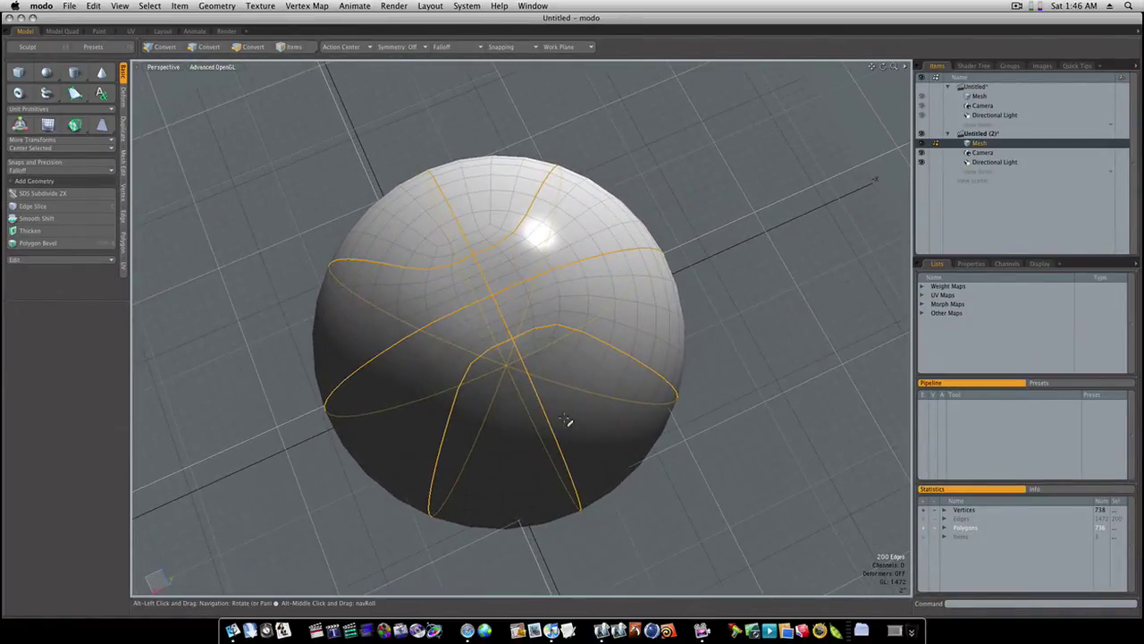
pyautogui.press('b')
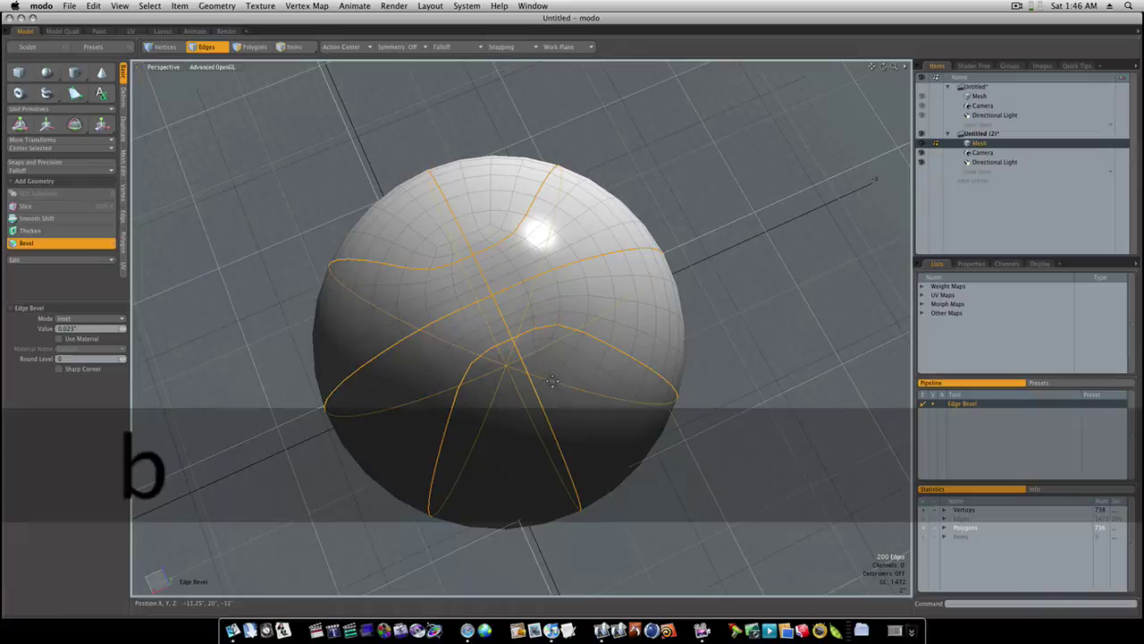
pyautogui.click(524, 302)
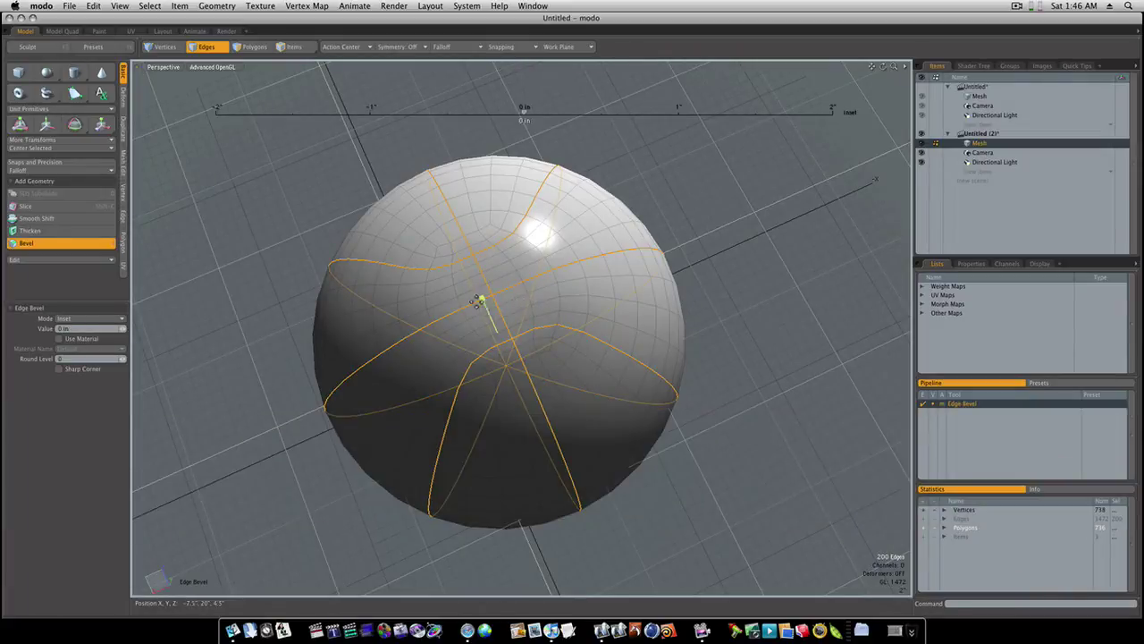
pyautogui.moveTo(483, 299); pyautogui.dragTo(567, 298)
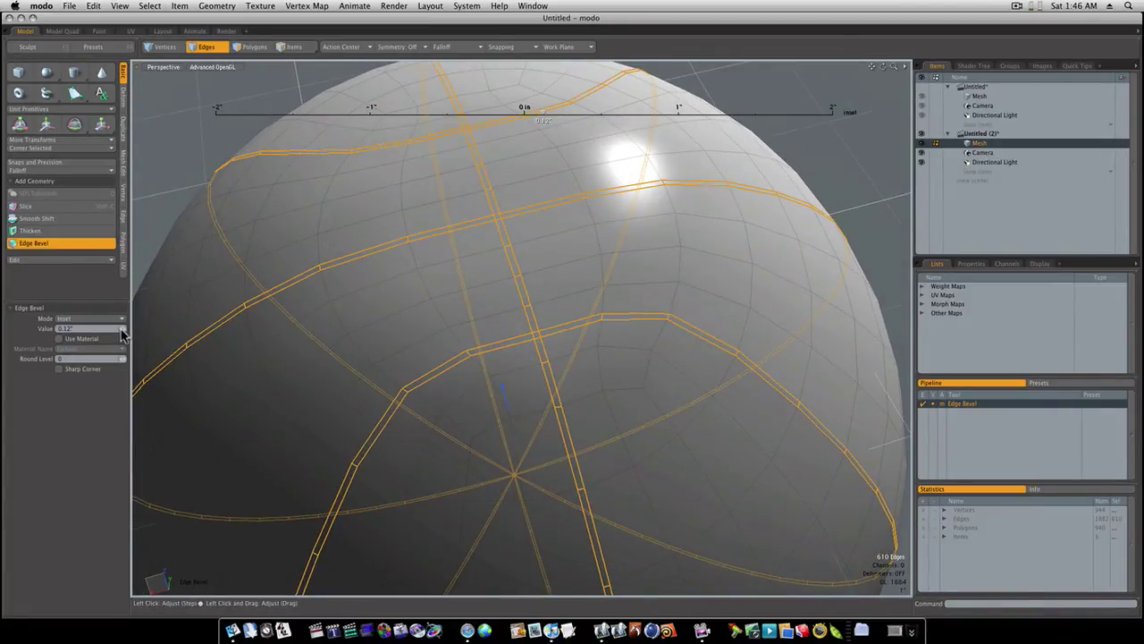
pyautogui.moveTo(123, 333); pyautogui.dragTo(123, 333)
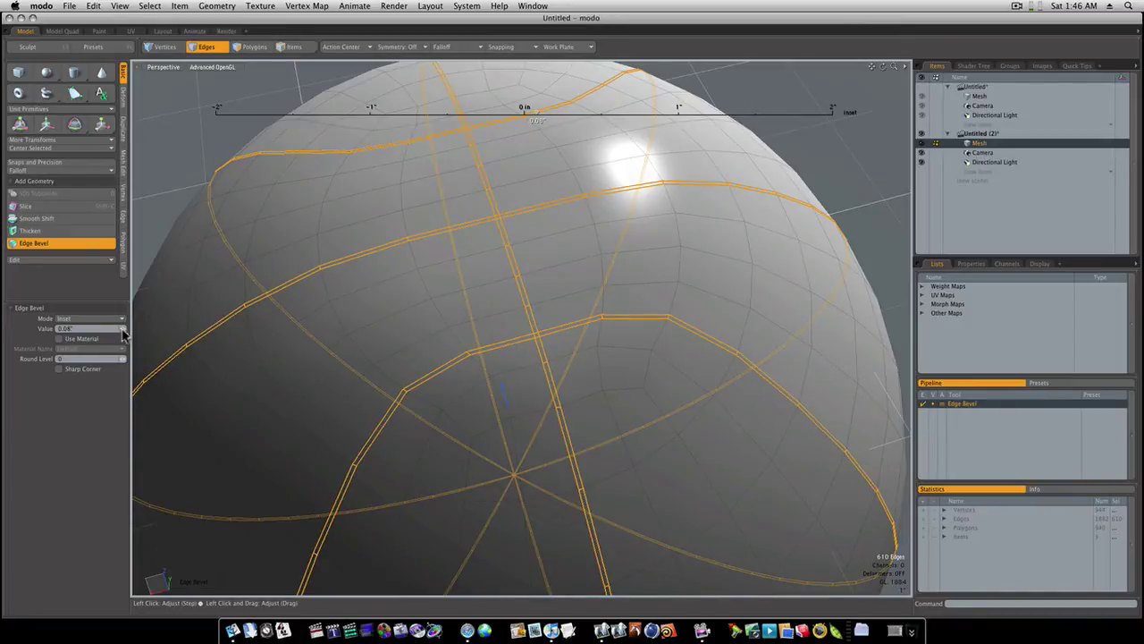
pyautogui.press('space')
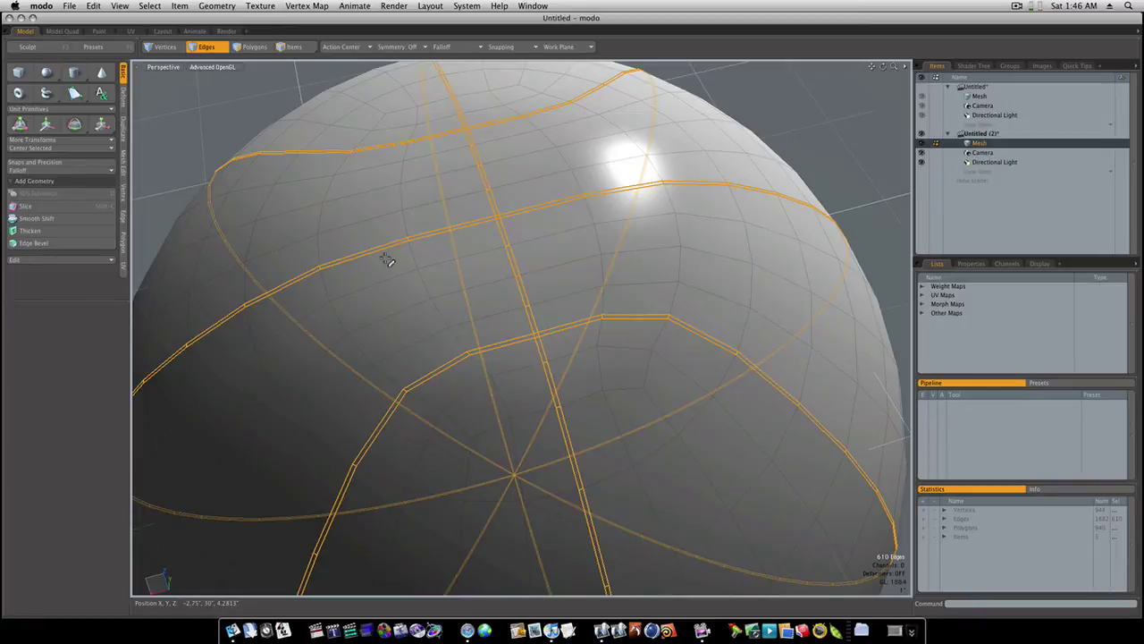
pyautogui.press('alt')
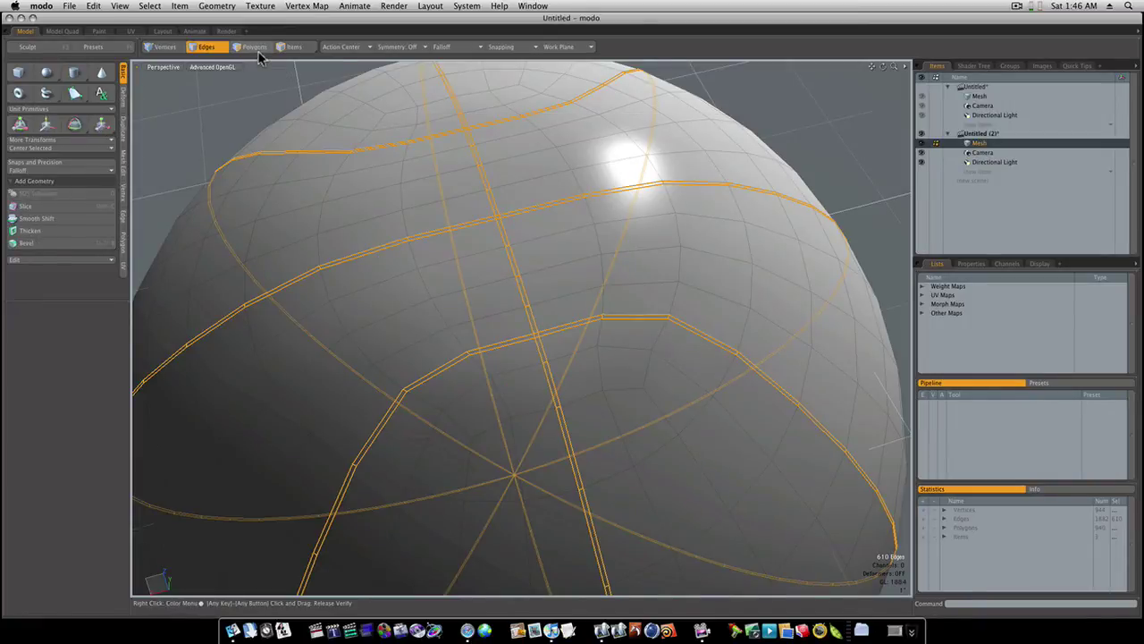
# - Convert the beveled seam edges to polygons and assign them a black material named 'seam'
pyautogui.keyDown('alt'); pyautogui.click(258, 56); pyautogui.keyUp('alt')
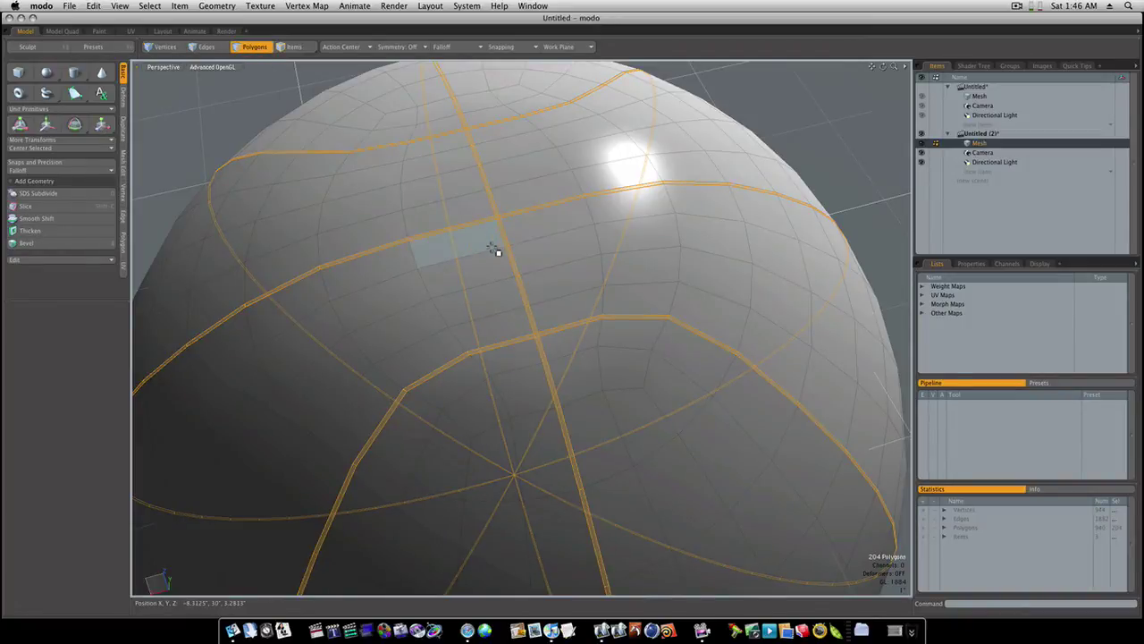
pyautogui.scroll(-5, 572, 312)
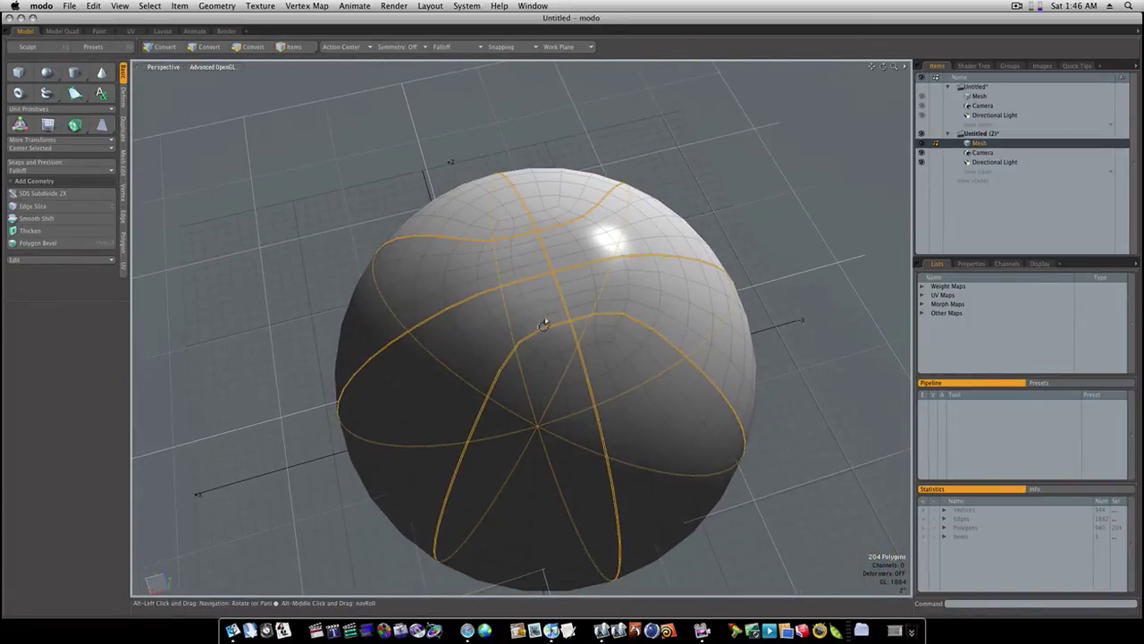
pyautogui.keyDown('alt'); pyautogui.moveTo(545, 344); pyautogui.dragTo(507, 333); pyautogui.keyUp('alt')
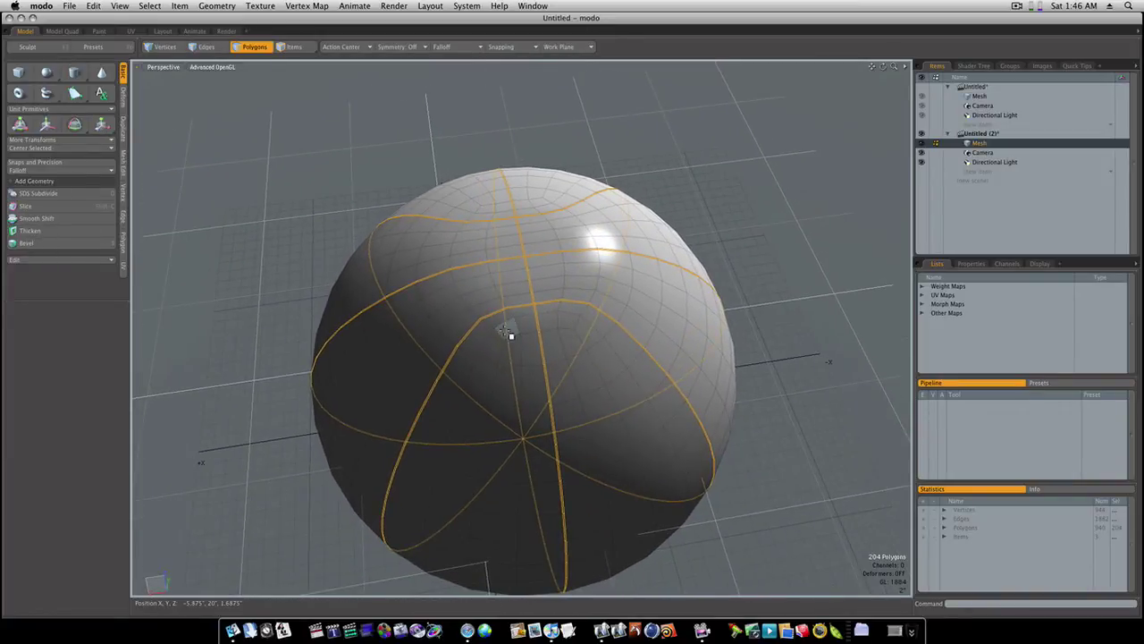
pyautogui.press('m')
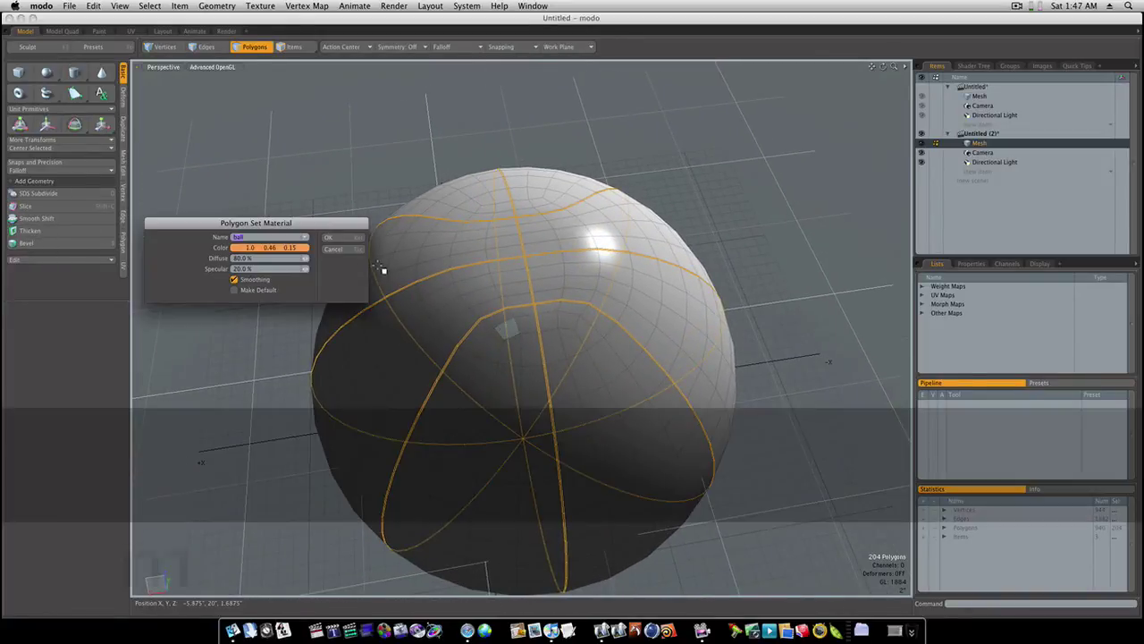
pyautogui.click(304, 239)
pyautogui.click(302, 239)
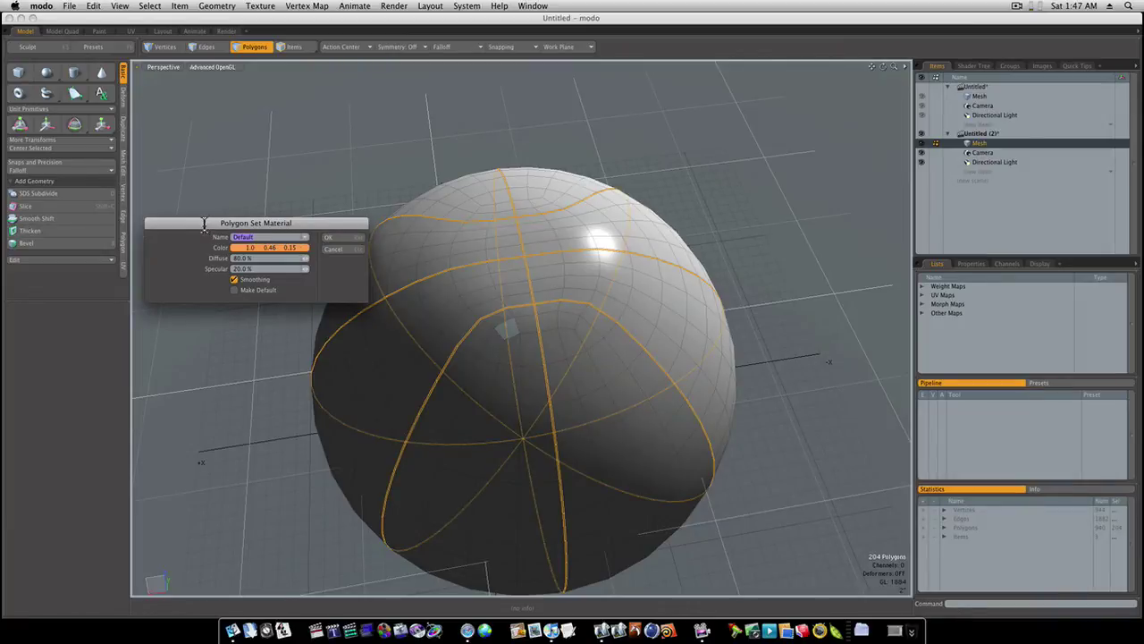
pyautogui.write('seam')
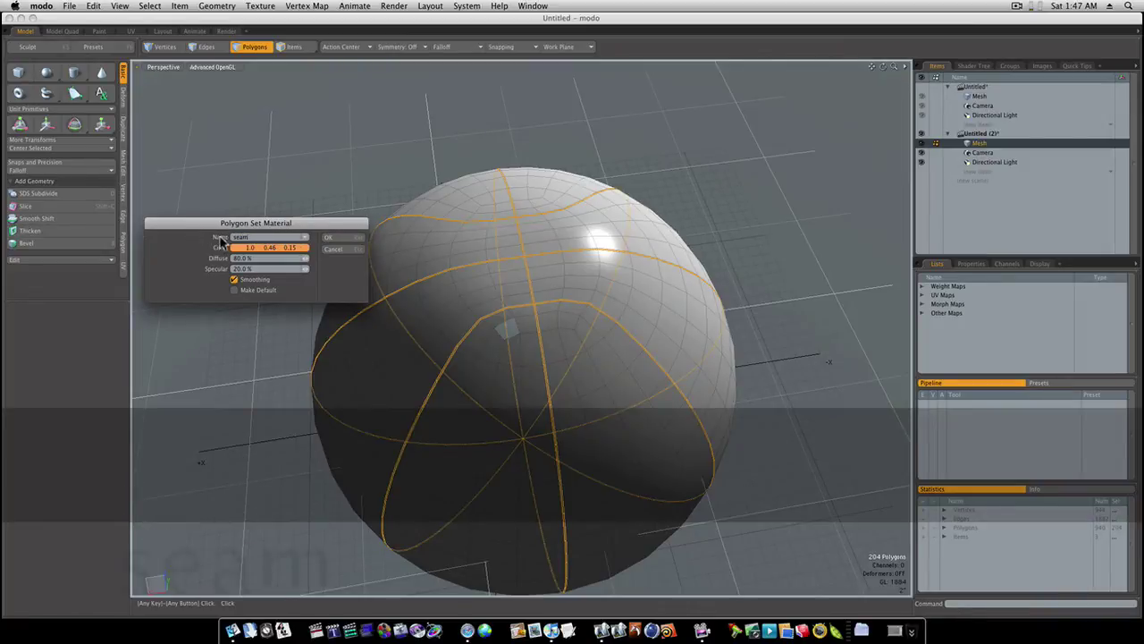
pyautogui.click(237, 249)
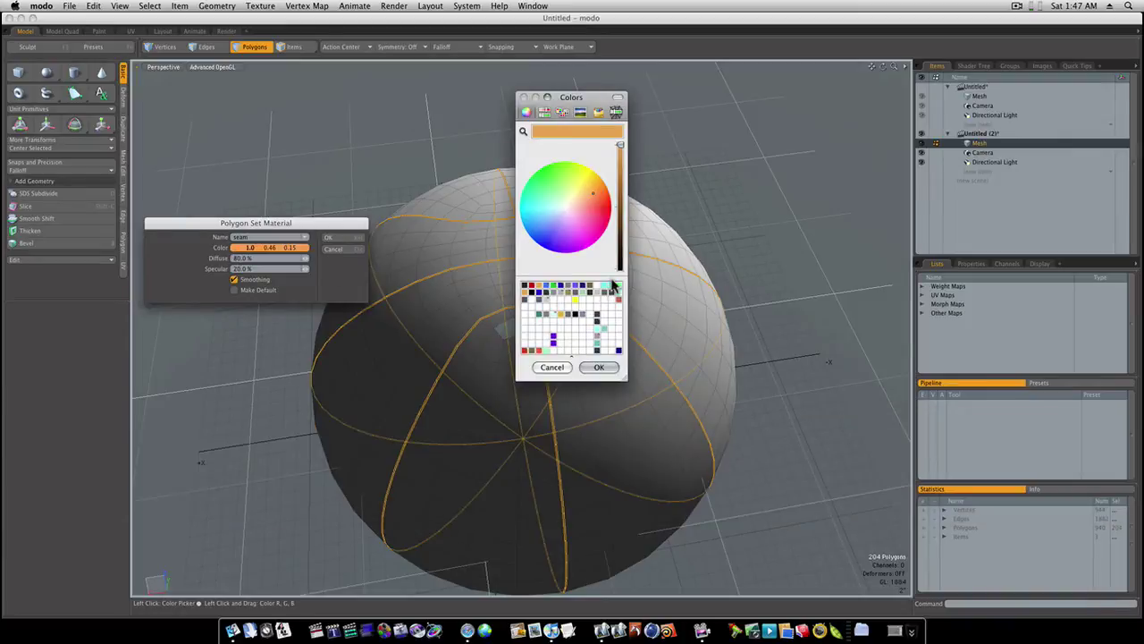
pyautogui.click(619, 268)
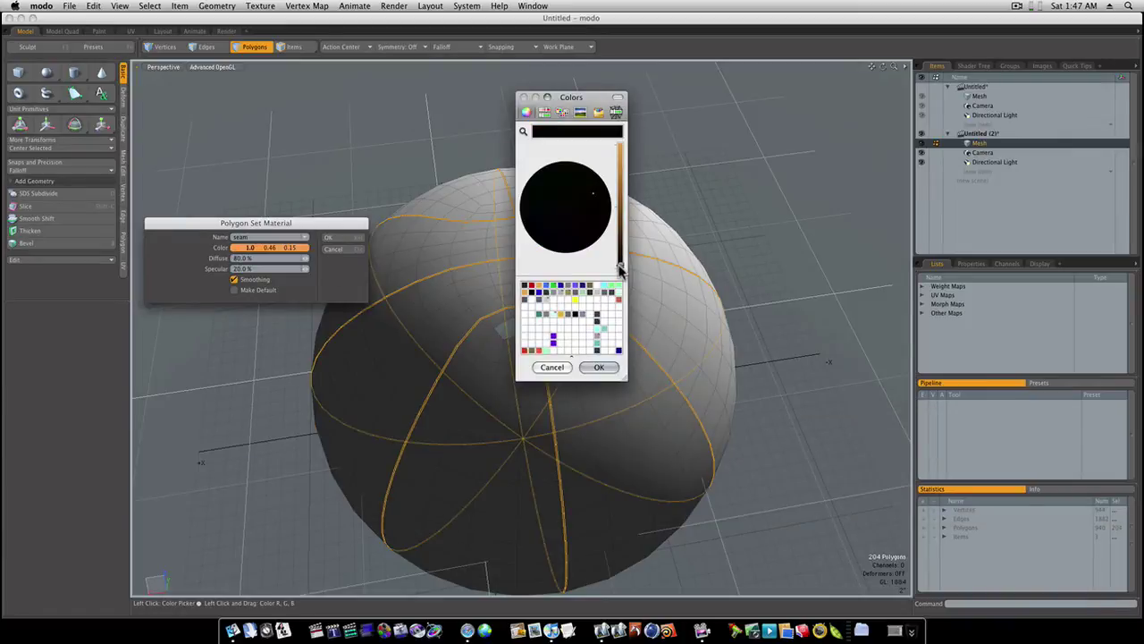
pyautogui.click(599, 367)
pyautogui.click(355, 239)
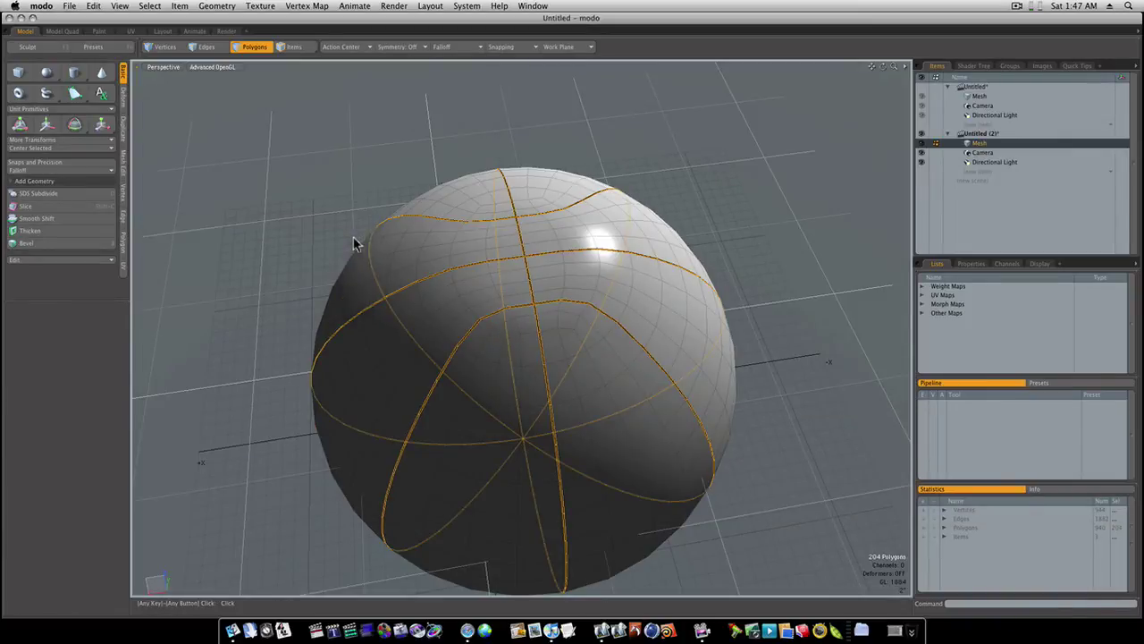
# - Invert the polygon selection from the seams to the ball panels
pyautogui.click(150, 6)
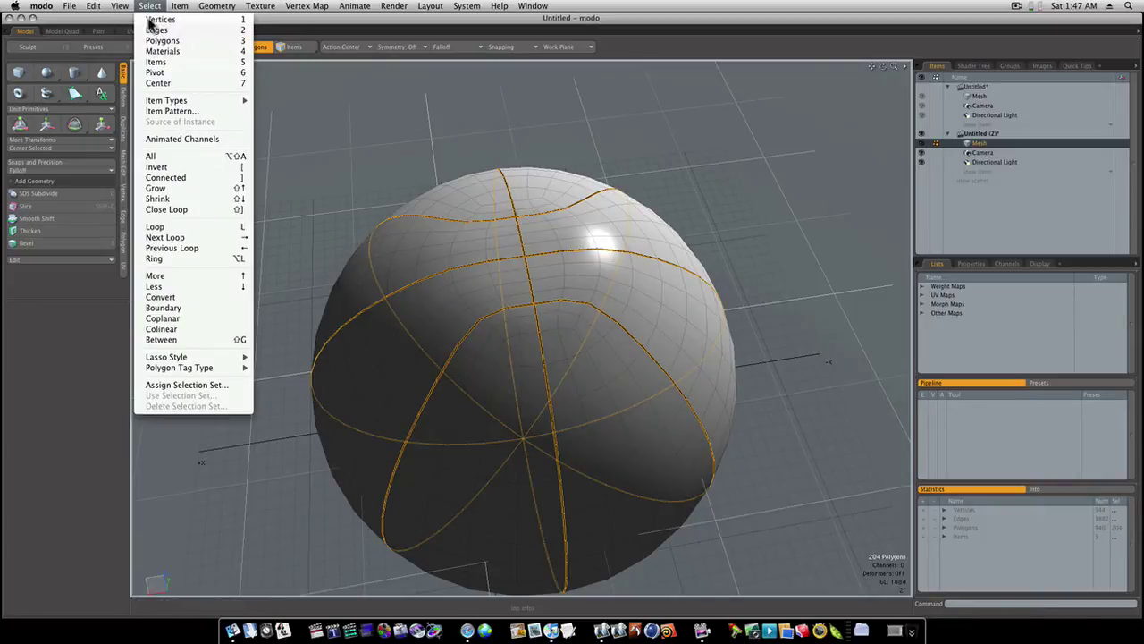
pyautogui.click(148, 7)
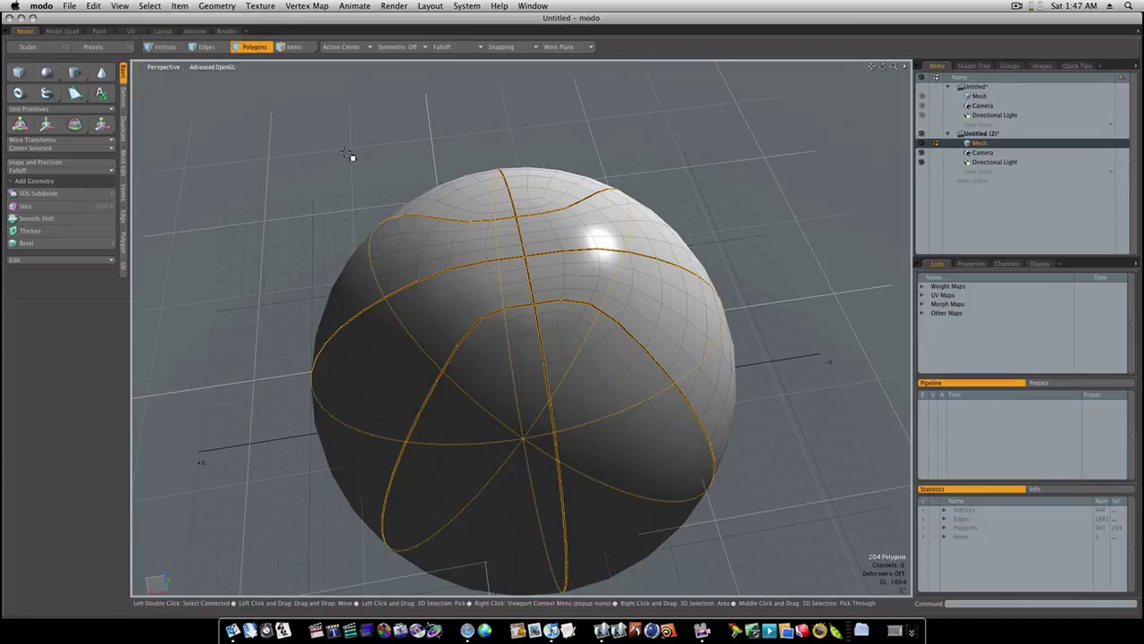
pyautogui.press('[')
# - Assign a new orange material named 'ball' to the selected panels
pyautogui.press('m')
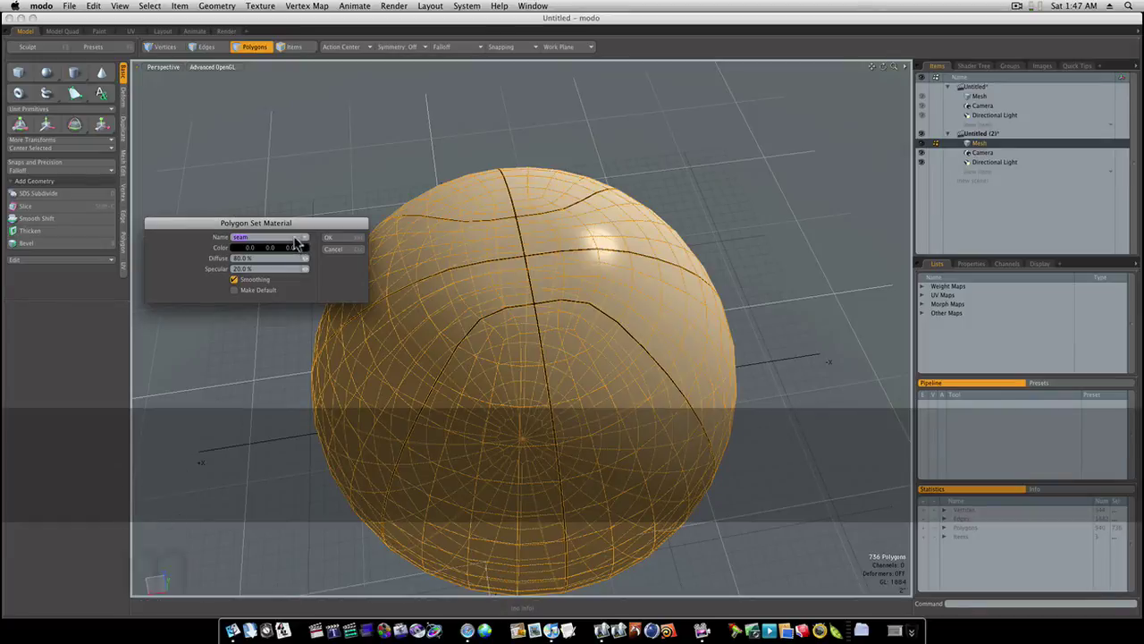
pyautogui.write('ball')
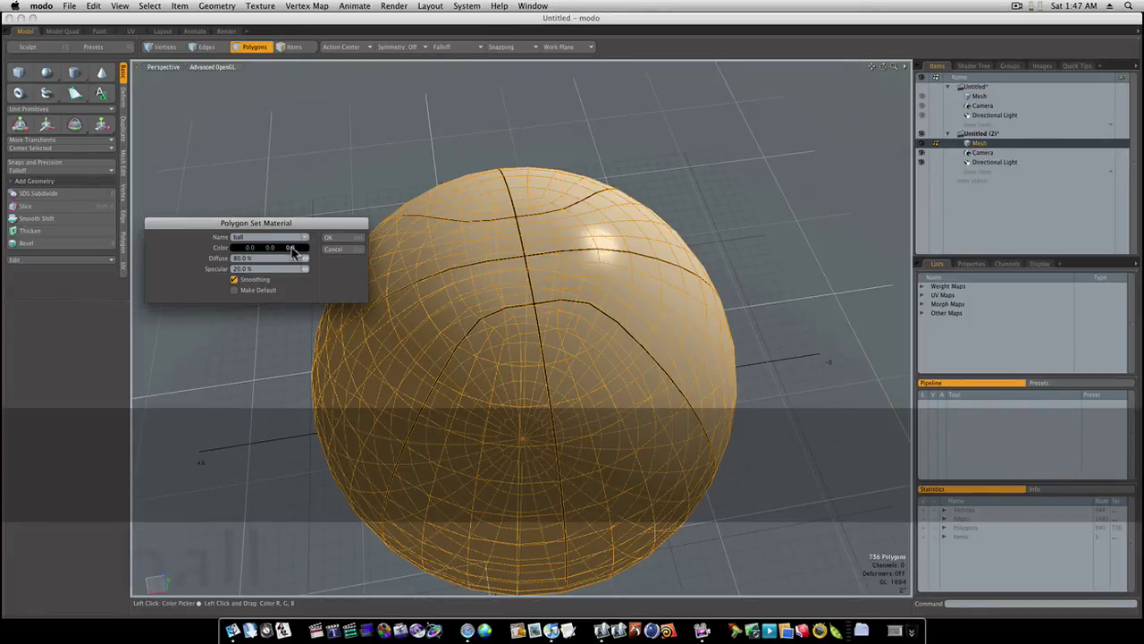
pyautogui.click(293, 249)
pyautogui.moveTo(620, 267); pyautogui.dragTo(620, 145)
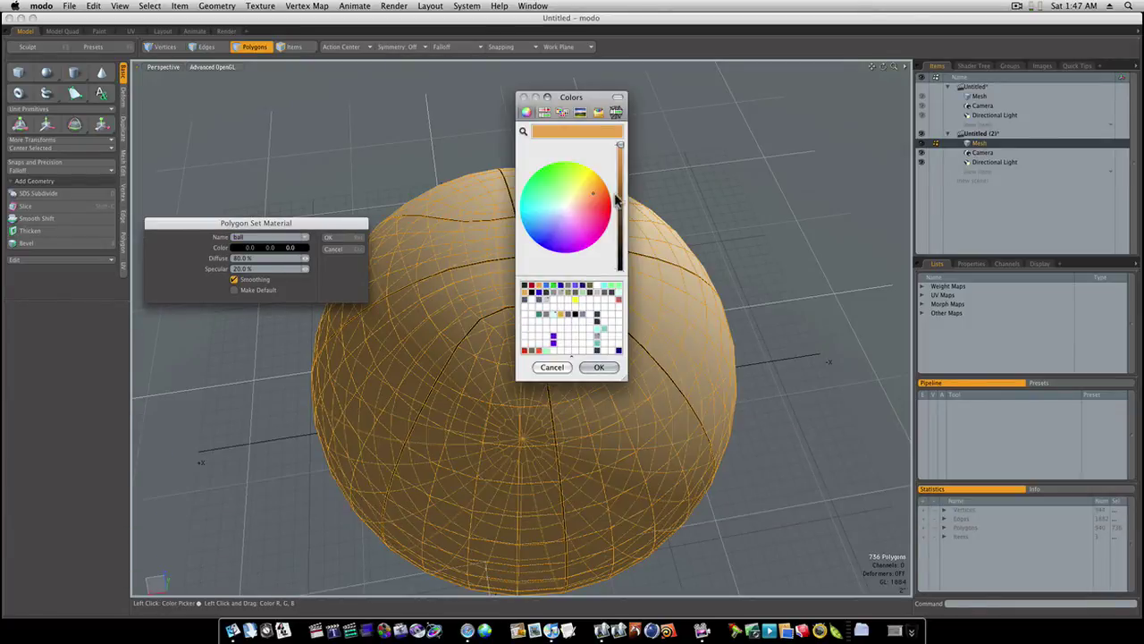
pyautogui.click(623, 173)
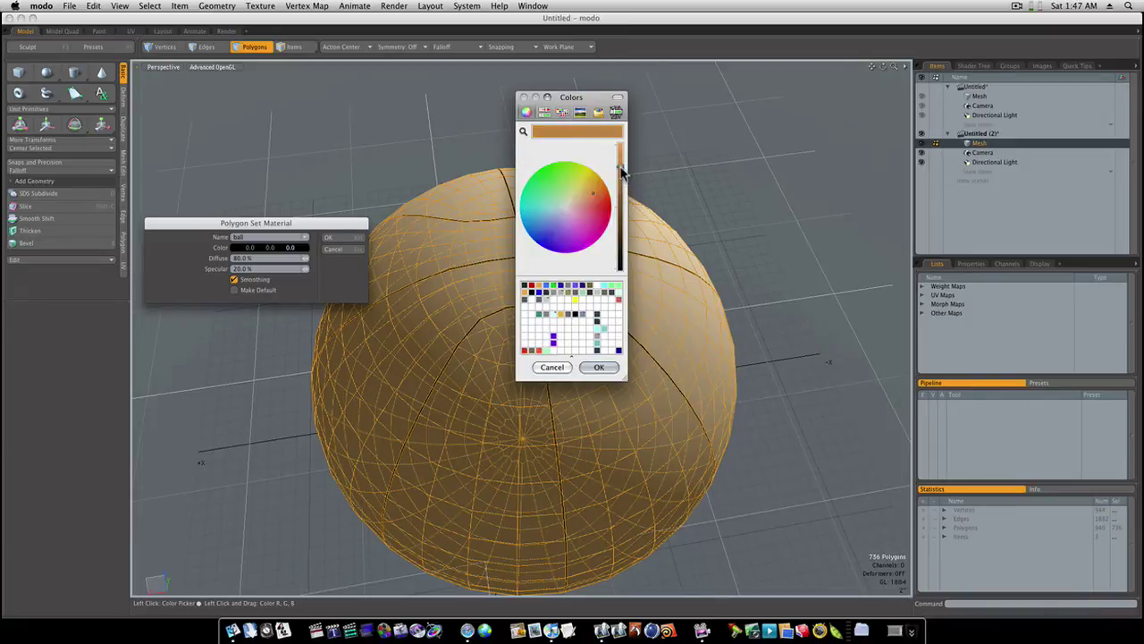
pyautogui.click(592, 367)
pyautogui.click(352, 239)
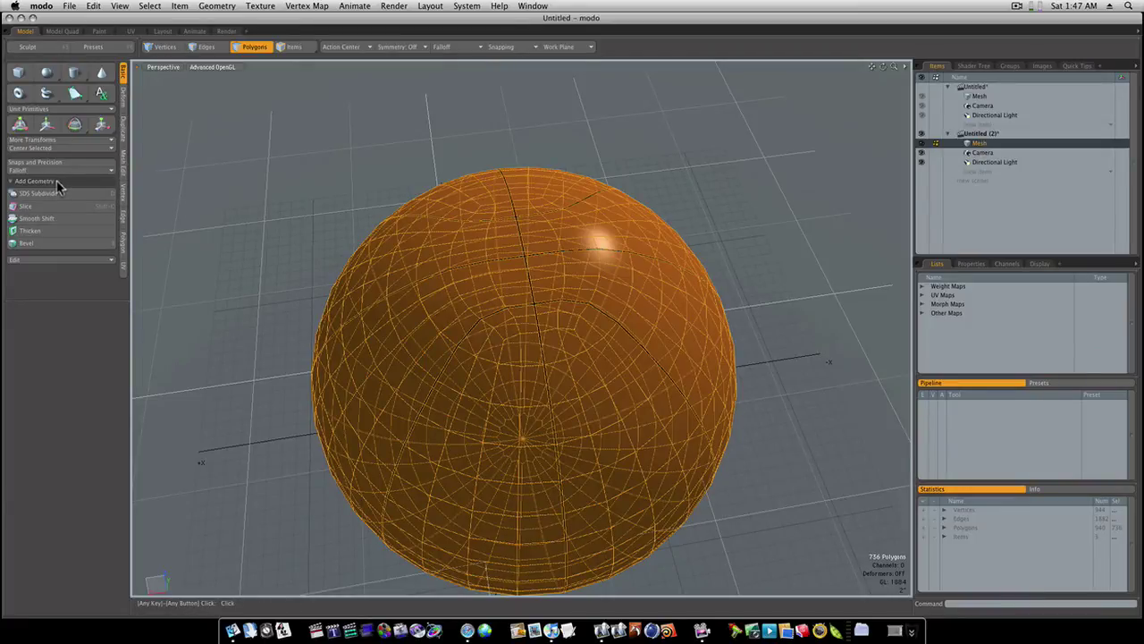
# - Smooth Shift the ball panels outward by 0.125", then deselect all polygons
pyautogui.click(59, 219)
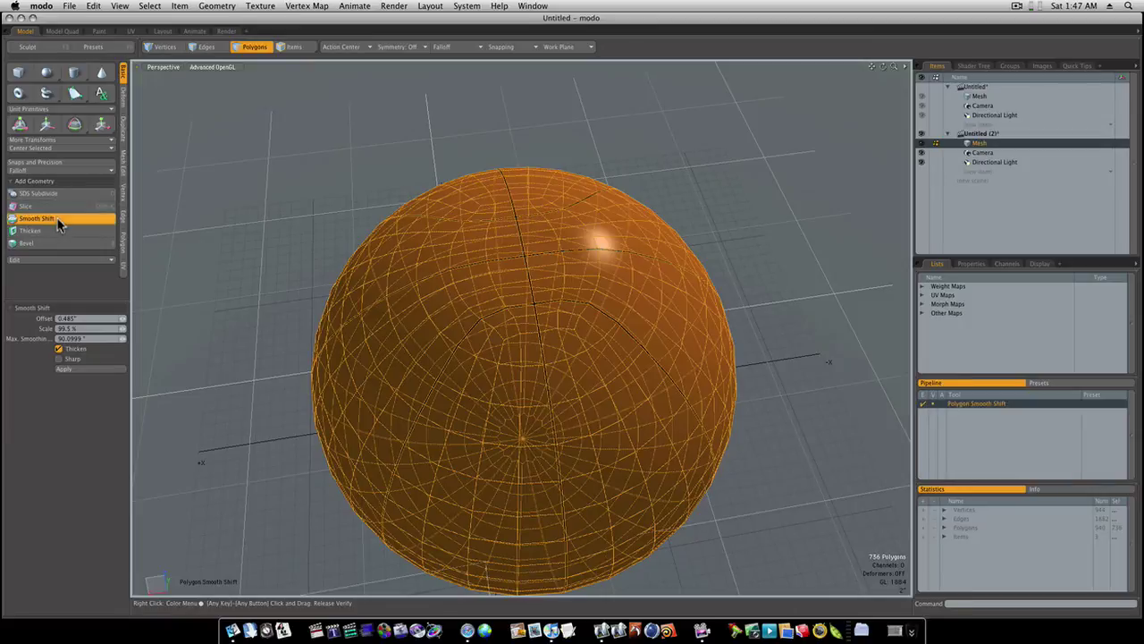
pyautogui.click(323, 253)
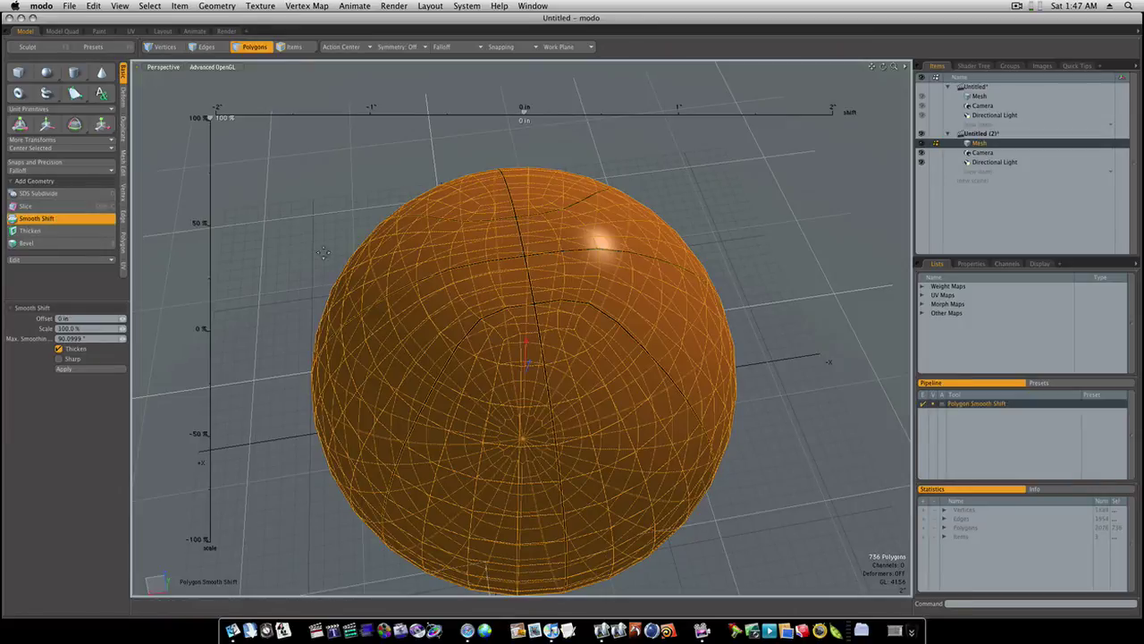
pyautogui.keyDown('alt'); pyautogui.moveTo(526, 345); pyautogui.dragTo(547, 392); pyautogui.keyUp('alt')
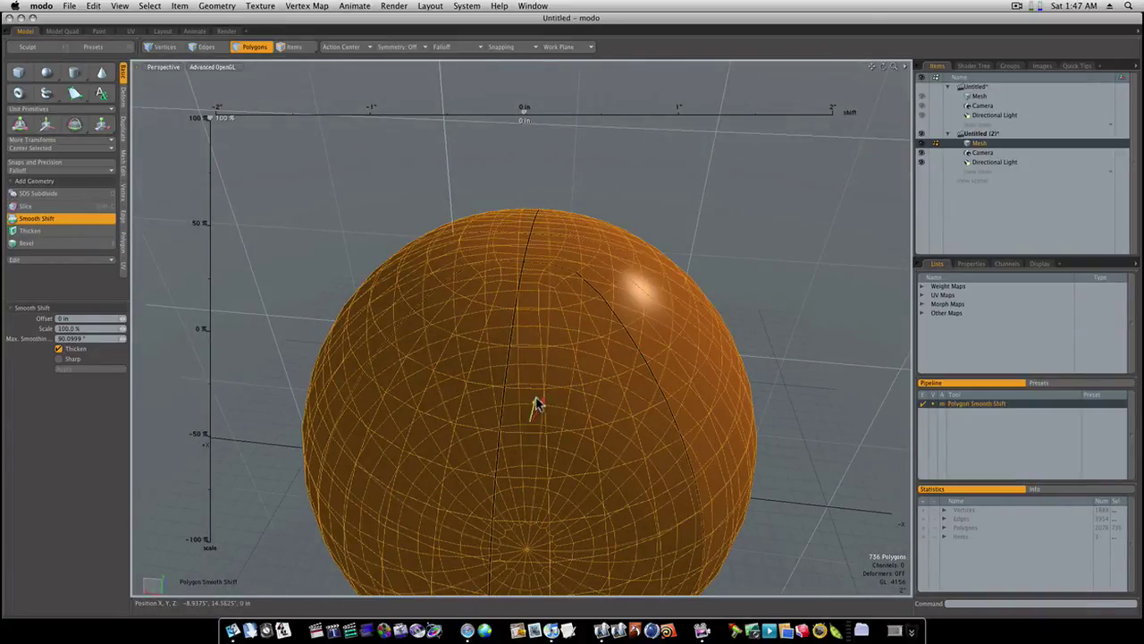
pyautogui.moveTo(524, 110); pyautogui.dragTo(553, 110)
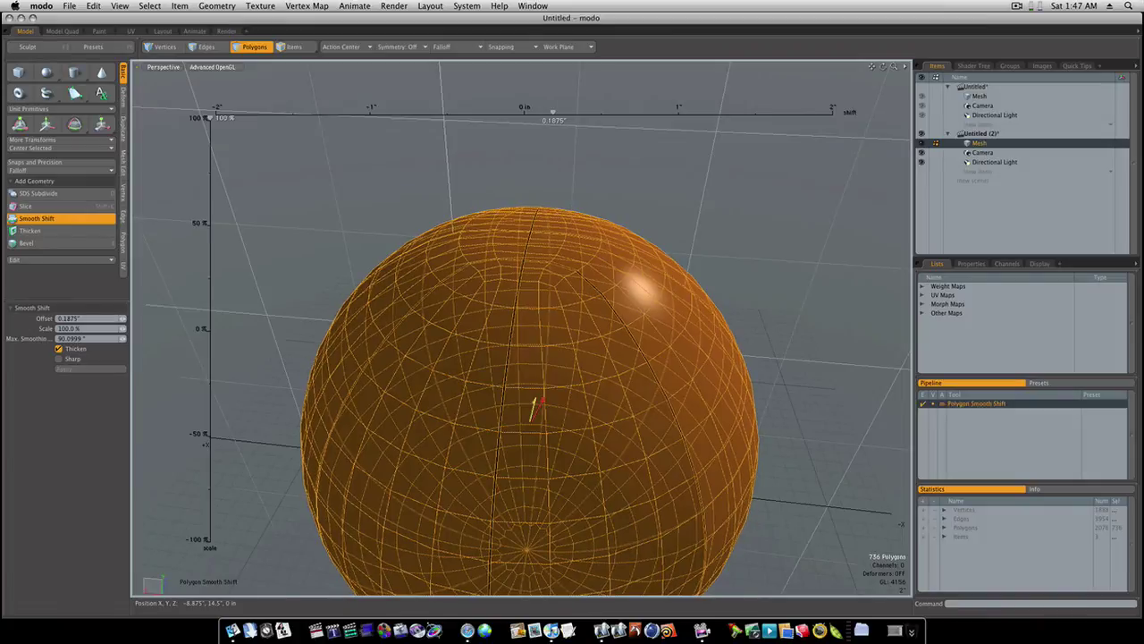
pyautogui.press('space')
pyautogui.click(681, 223)
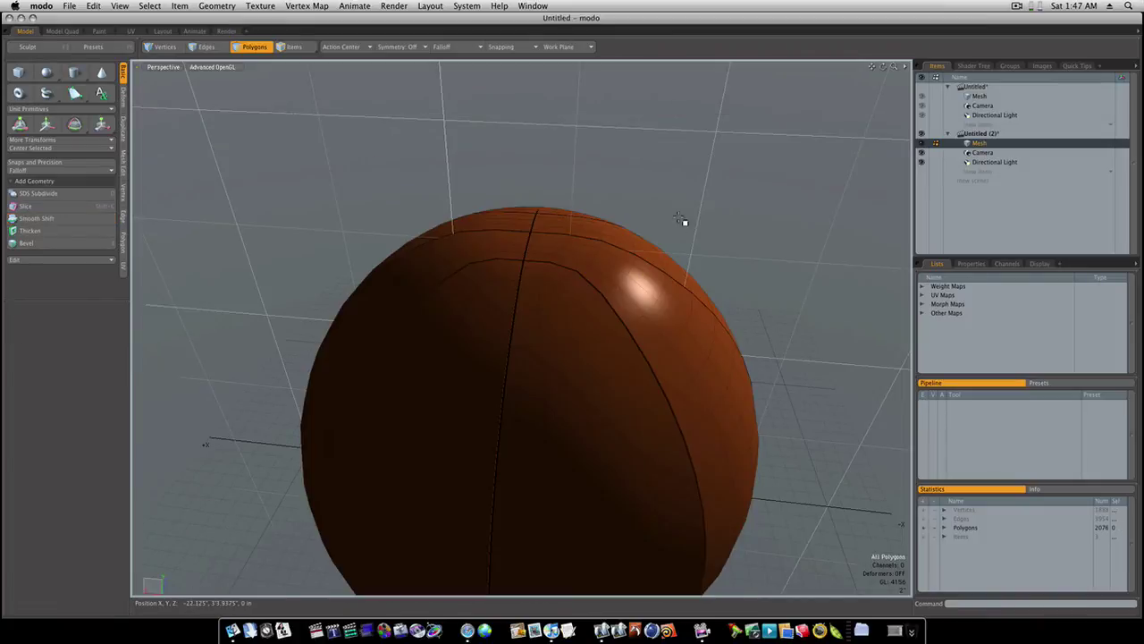
# - Switch the ball to subdivision-surface display and orbit and zoom to view the seam grooves
pyautogui.press('Tab')
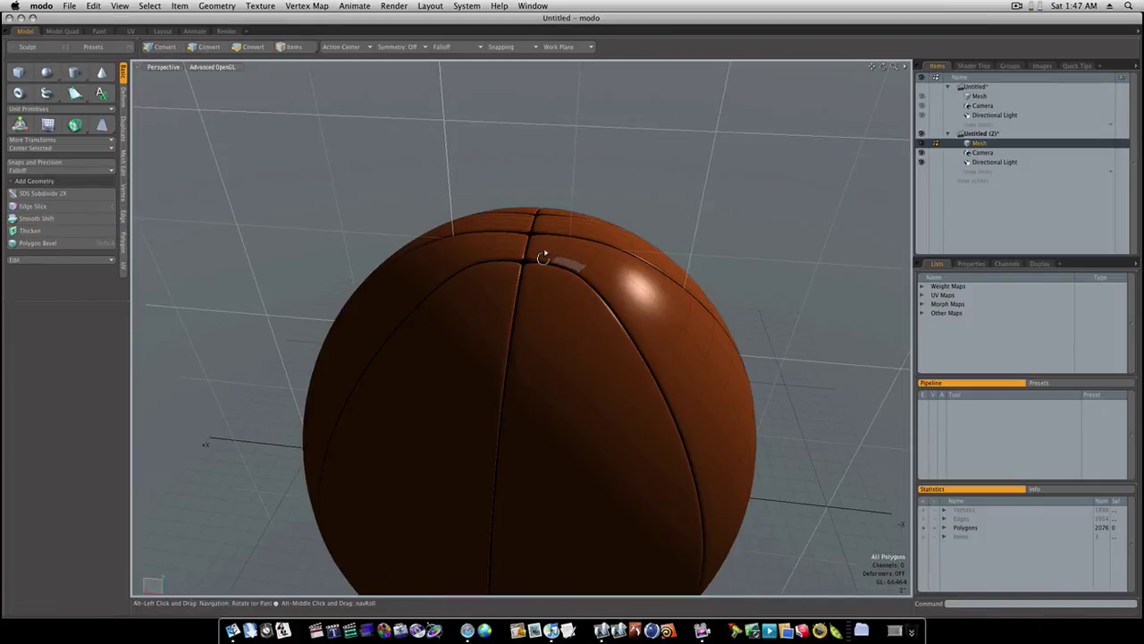
pyautogui.keyDown('alt'); pyautogui.moveTo(543, 257); pyautogui.dragTo(558, 325); pyautogui.keyUp('alt')
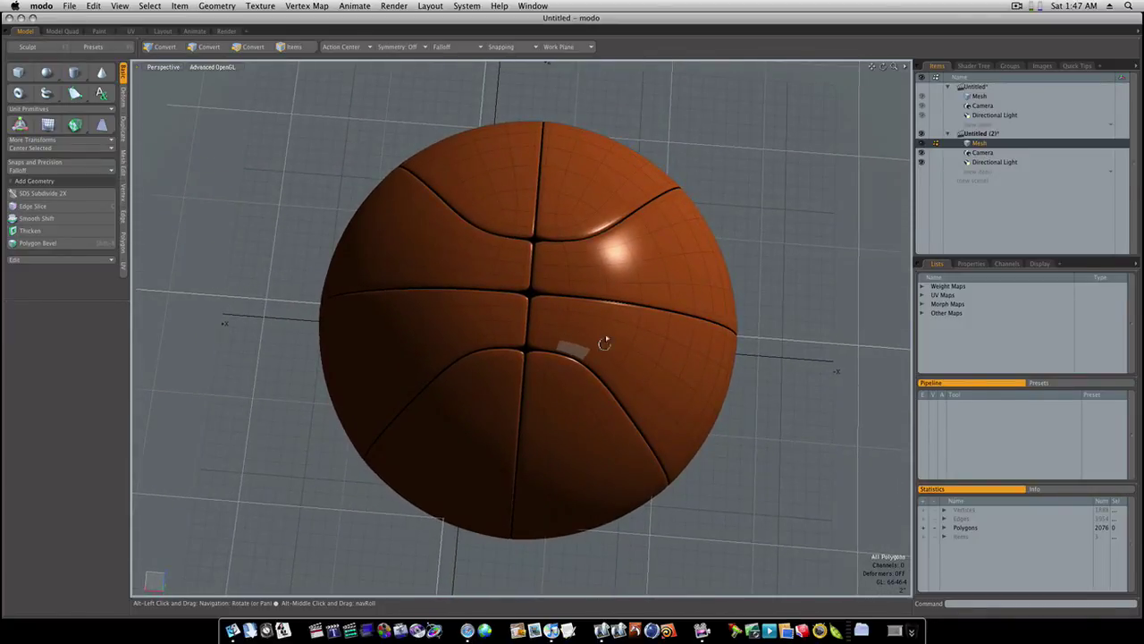
pyautogui.press('ctrl')
pyautogui.keyDown('ctrl'); pyautogui.keyDown('alt'); pyautogui.moveTo(655, 346); pyautogui.dragTo(547, 313); pyautogui.keyUp('alt'); pyautogui.keyUp('ctrl')
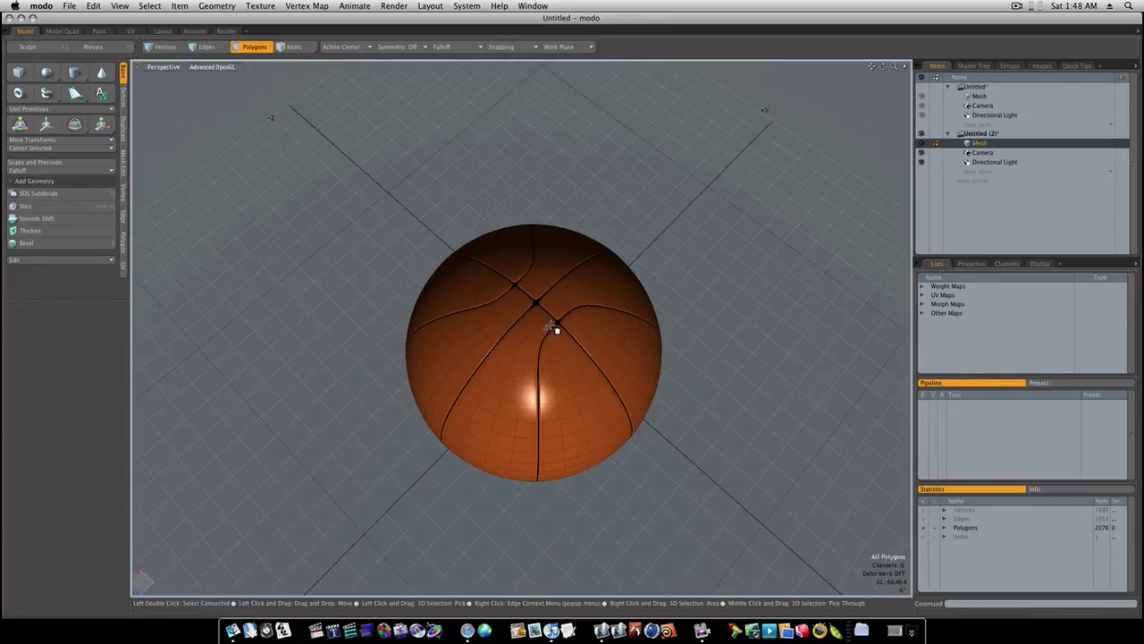
# - Subdivide the whole ball mesh once more, then zoom in and out to inspect it
pyautogui.press('d')
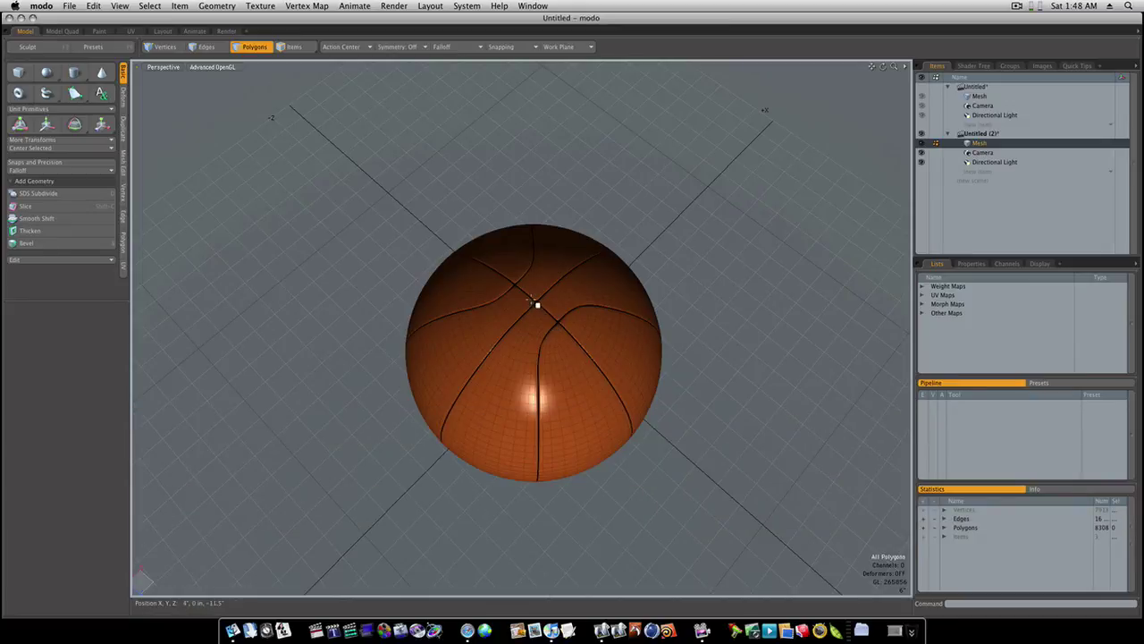
pyautogui.scroll(5, 535, 304)
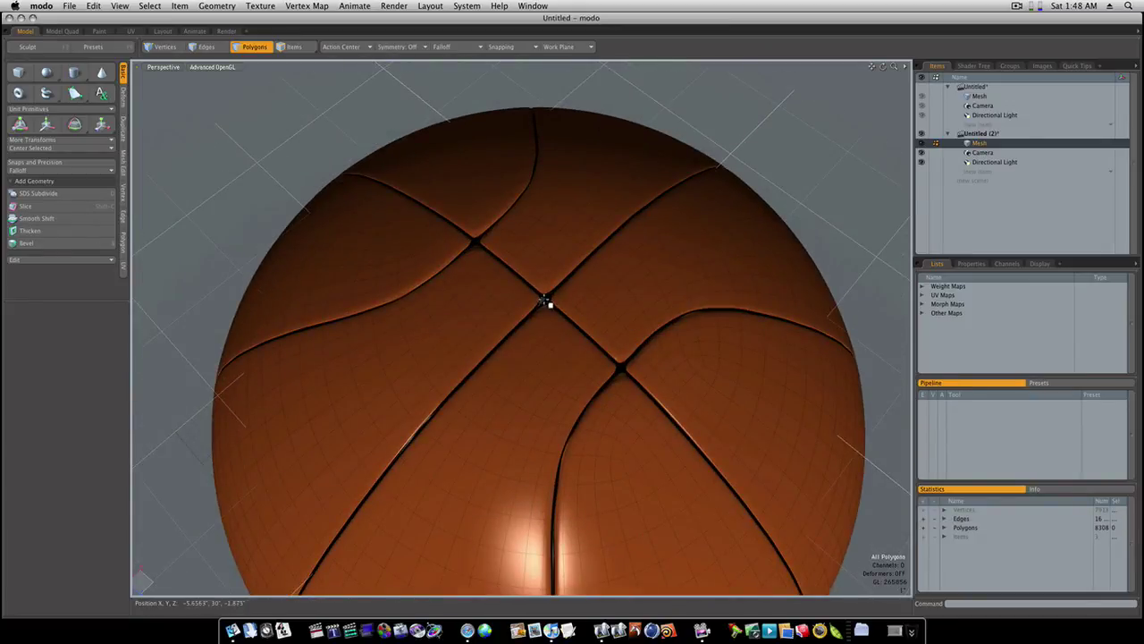
pyautogui.scroll(-7, 544, 306)
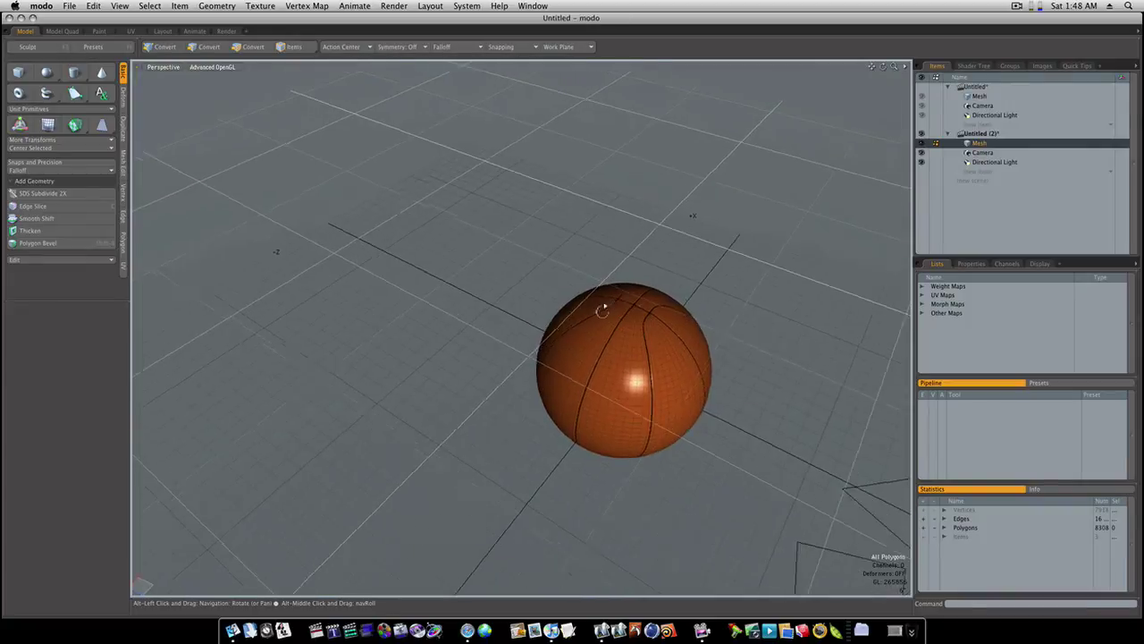